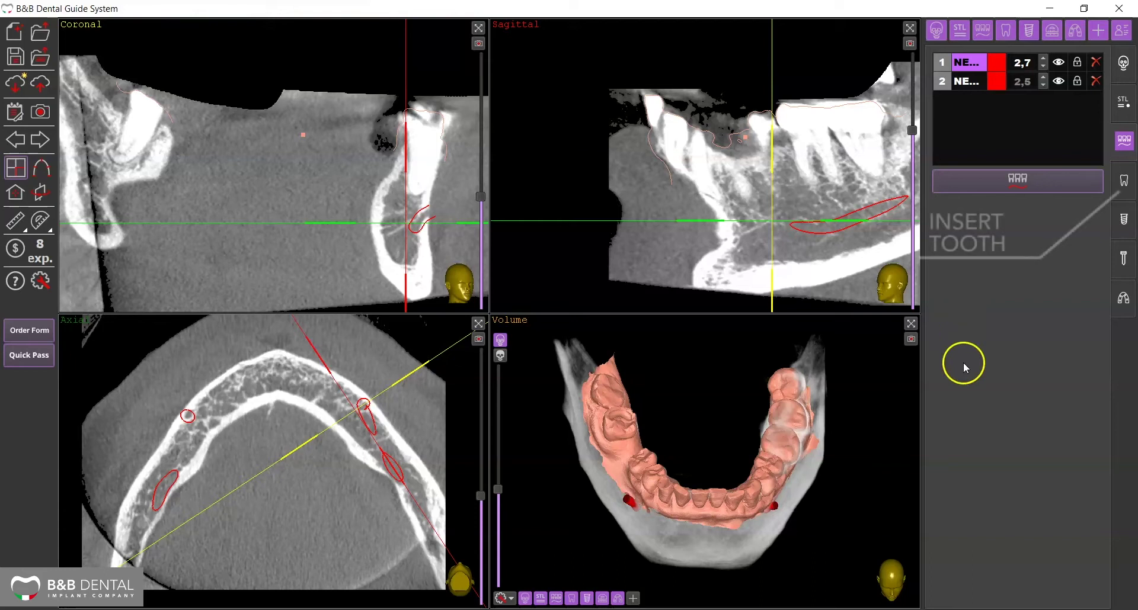
Align the slice axes with the missing tooth gap between the molar and premolar, at the gingival level, ready for tooth insertion
click(1124, 179)
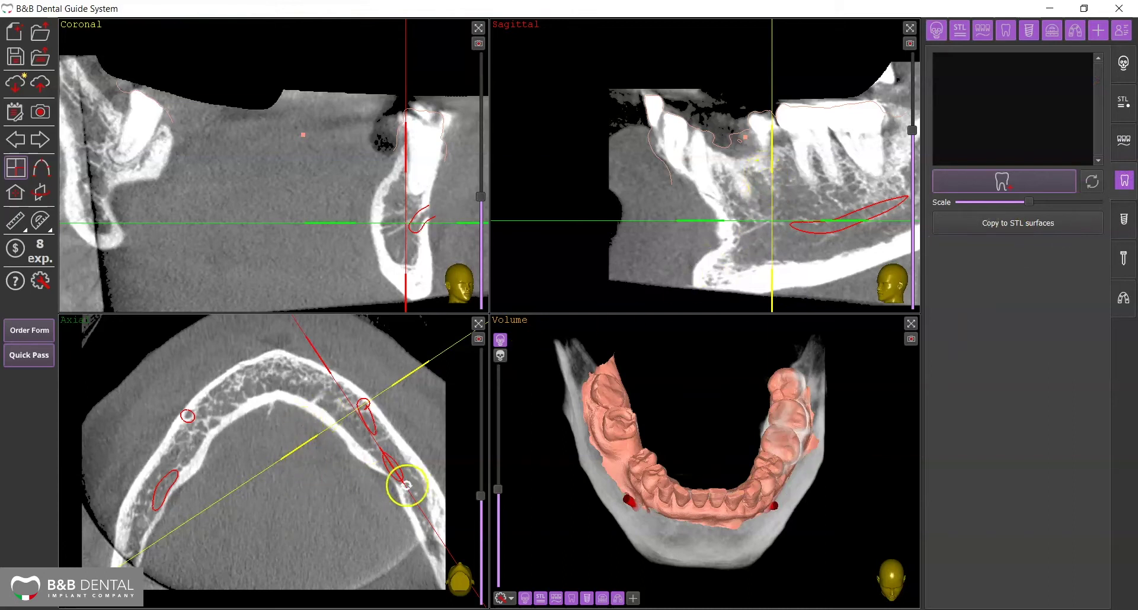
drag(423, 512, 316, 516)
drag(352, 413, 170, 468)
scroll(225, 495, up, 2)
scroll(225, 496, up, 6)
scroll(232, 468, up, 6)
scroll(233, 469, up, 6)
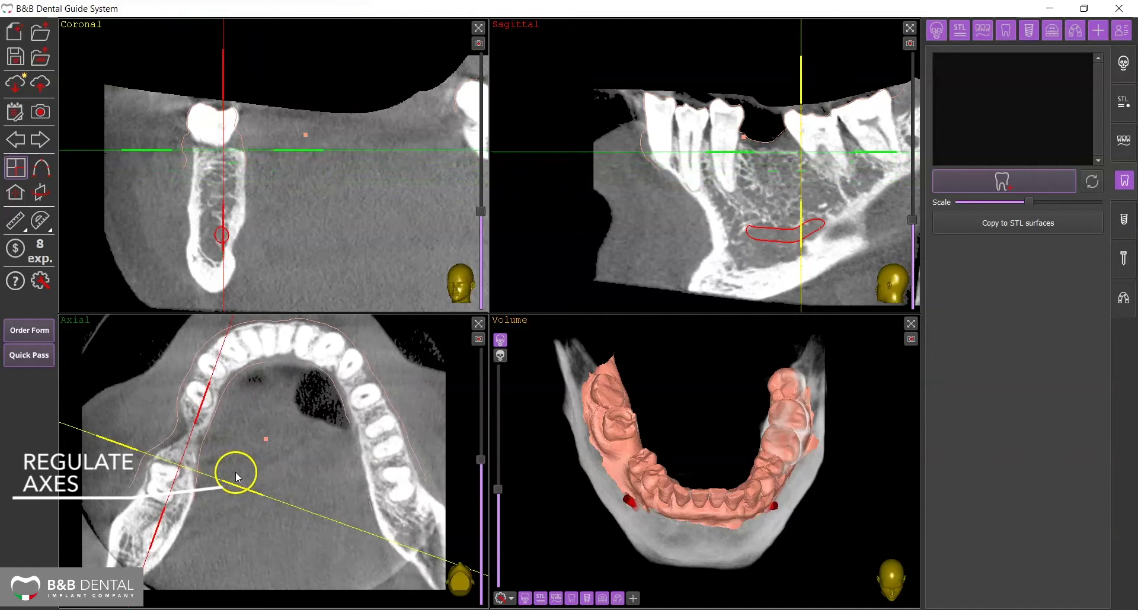
drag(180, 471, 189, 439)
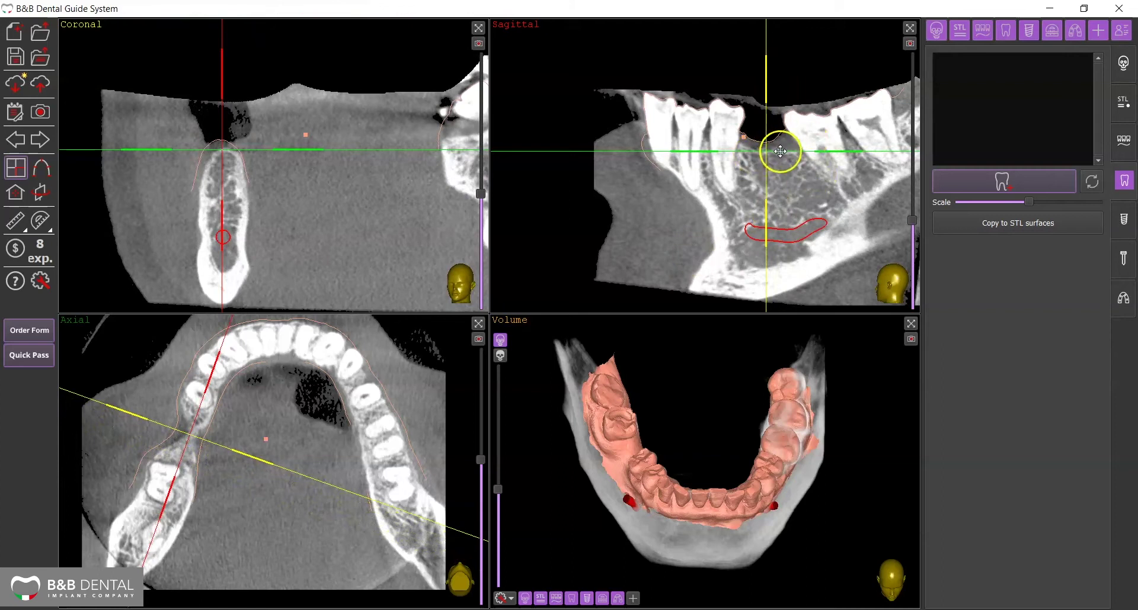
drag(780, 153, 778, 135)
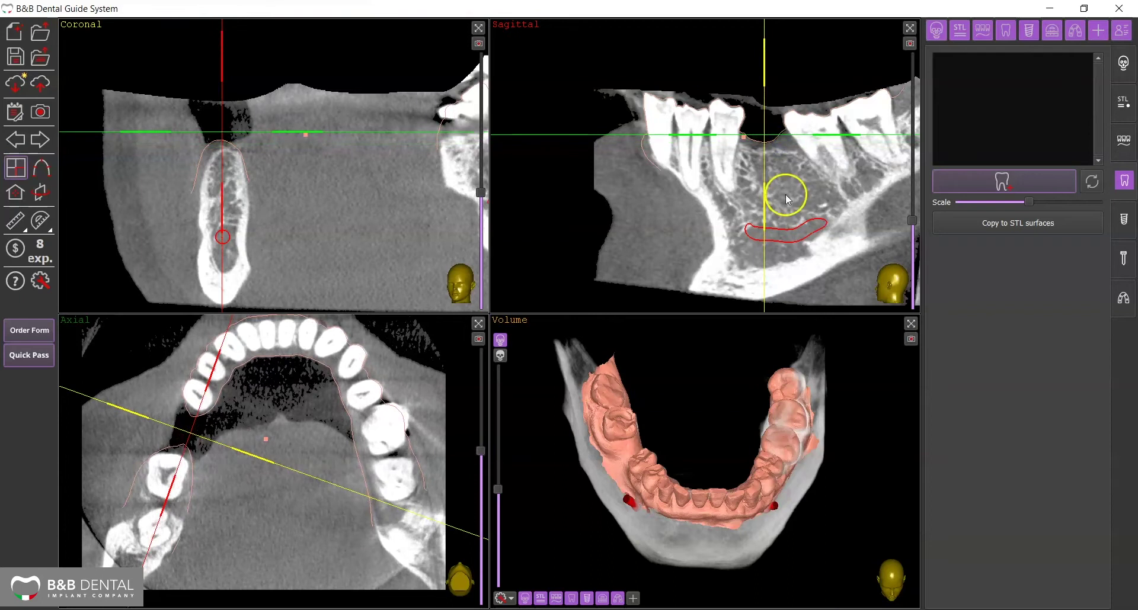
Insert a virtual tooth of type Tooth at position 46
click(993, 181)
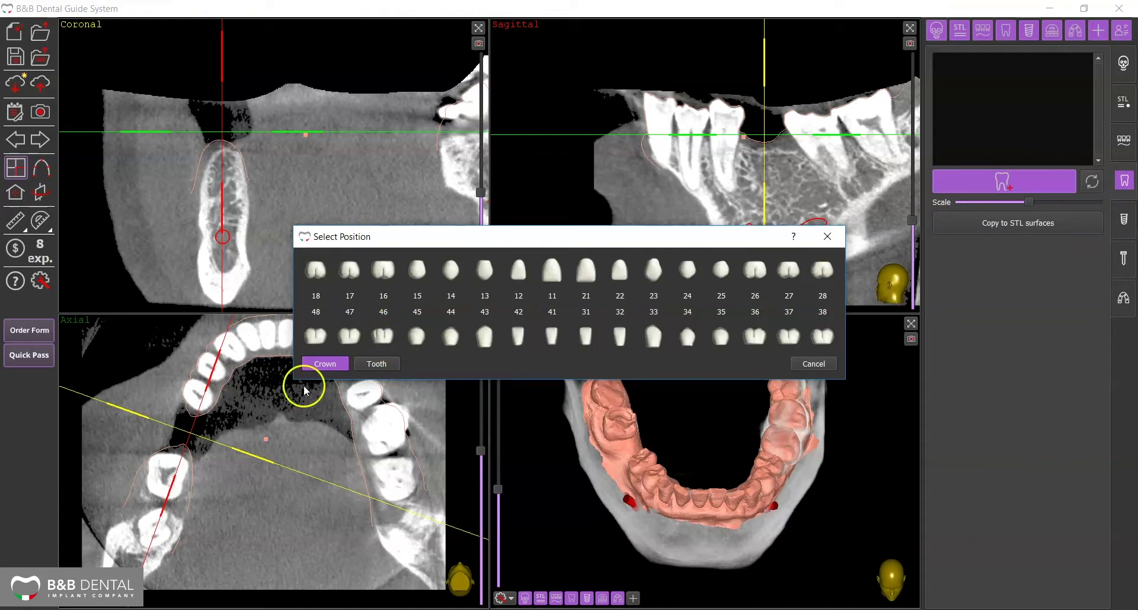
click(375, 365)
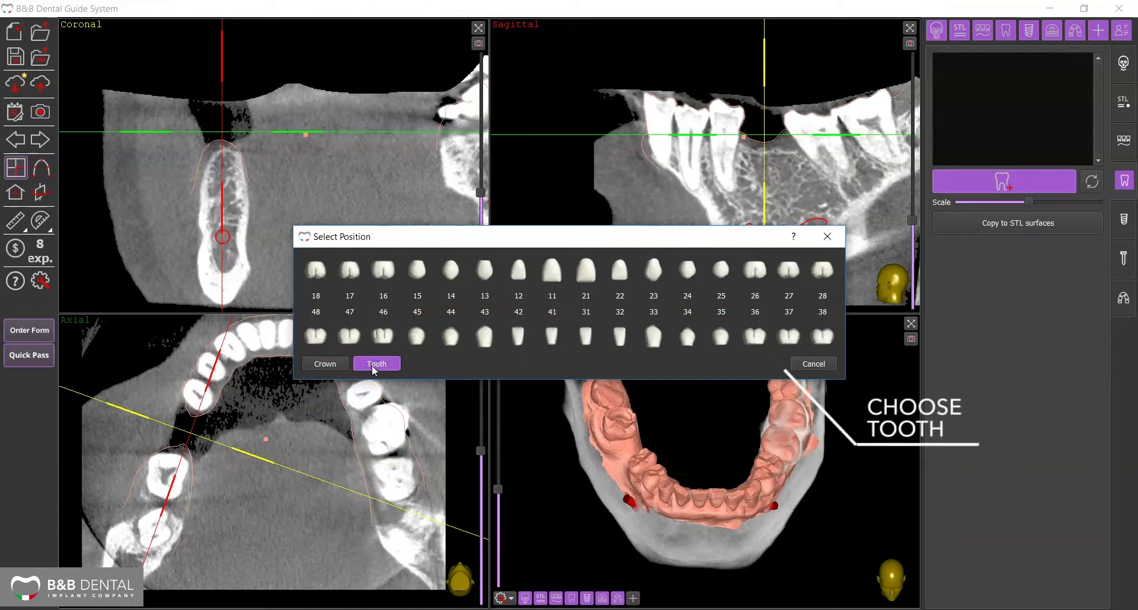
click(384, 338)
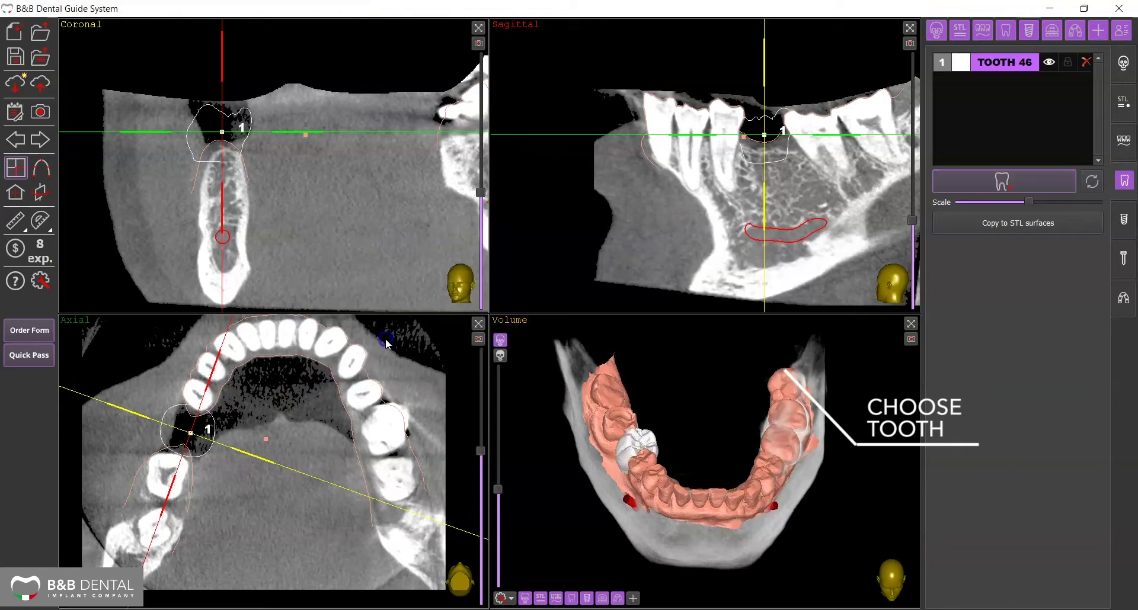
Reduce the scale of tooth 46 to its minimum so it fits the gap
drag(661, 485, 724, 530)
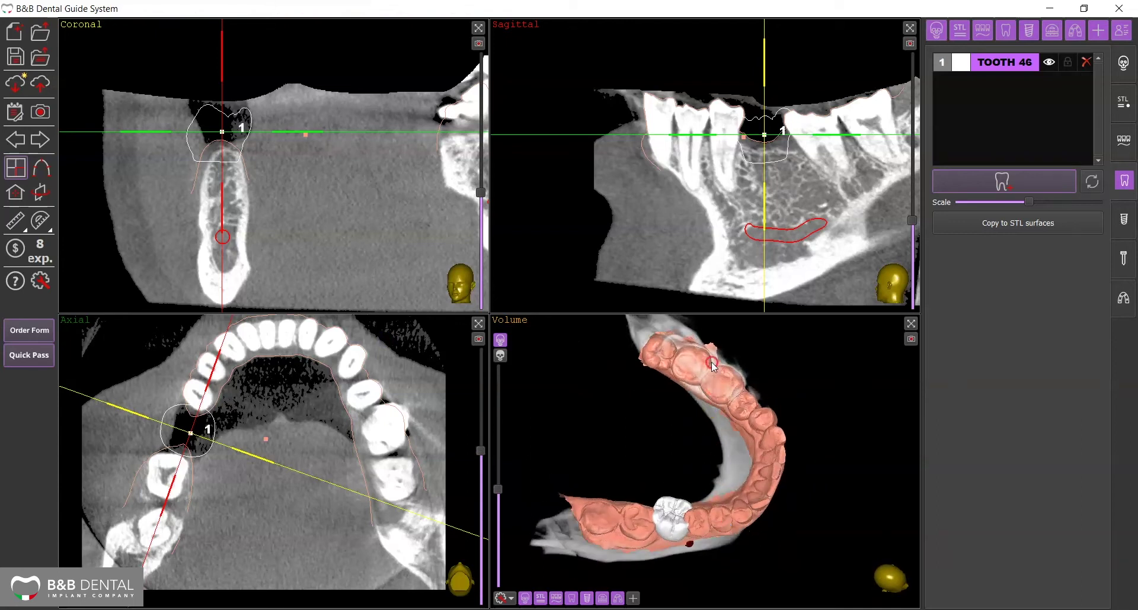
right_drag(813, 500, 807, 327)
middle_drag(736, 440, 711, 367)
right_drag(844, 494, 858, 300)
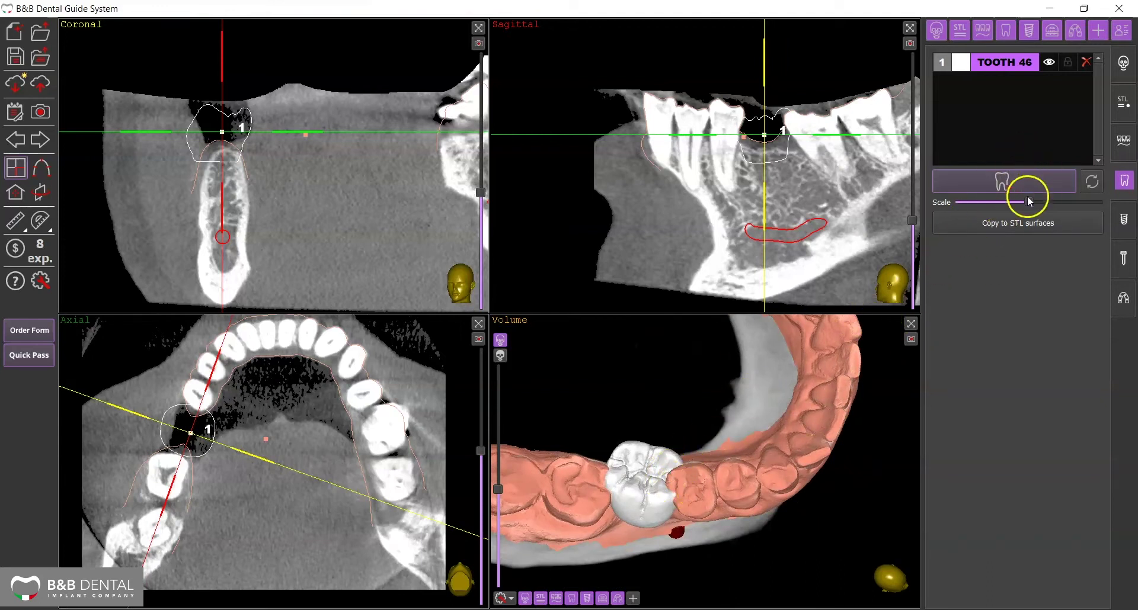
drag(1028, 202, 938, 209)
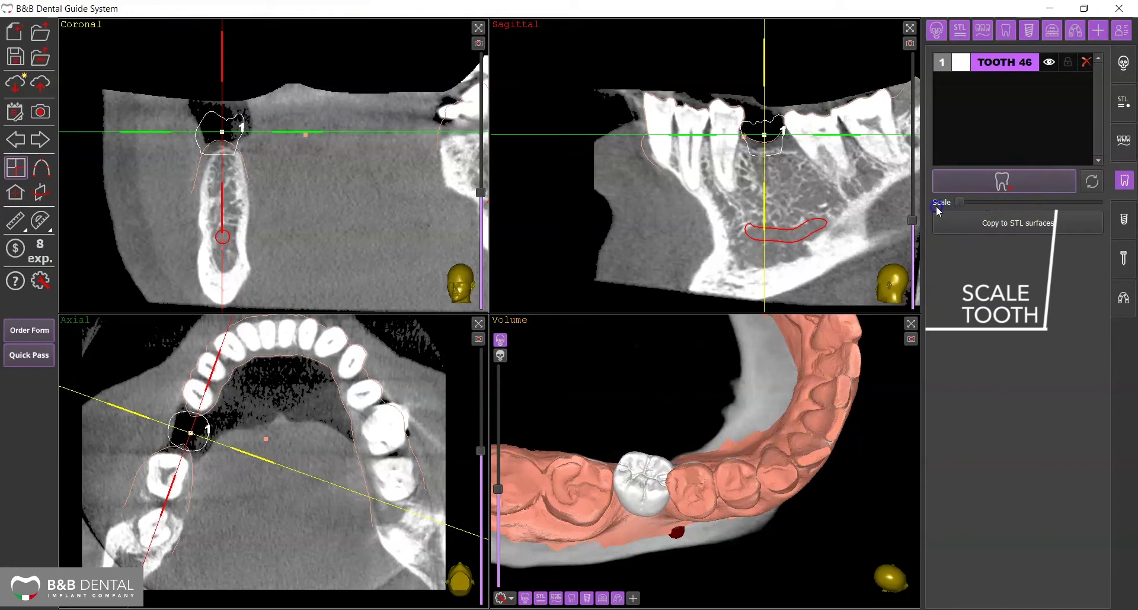
Adjust the position of tooth 46 so it sits centred between its neighbouring teeth in the arch
click(626, 482)
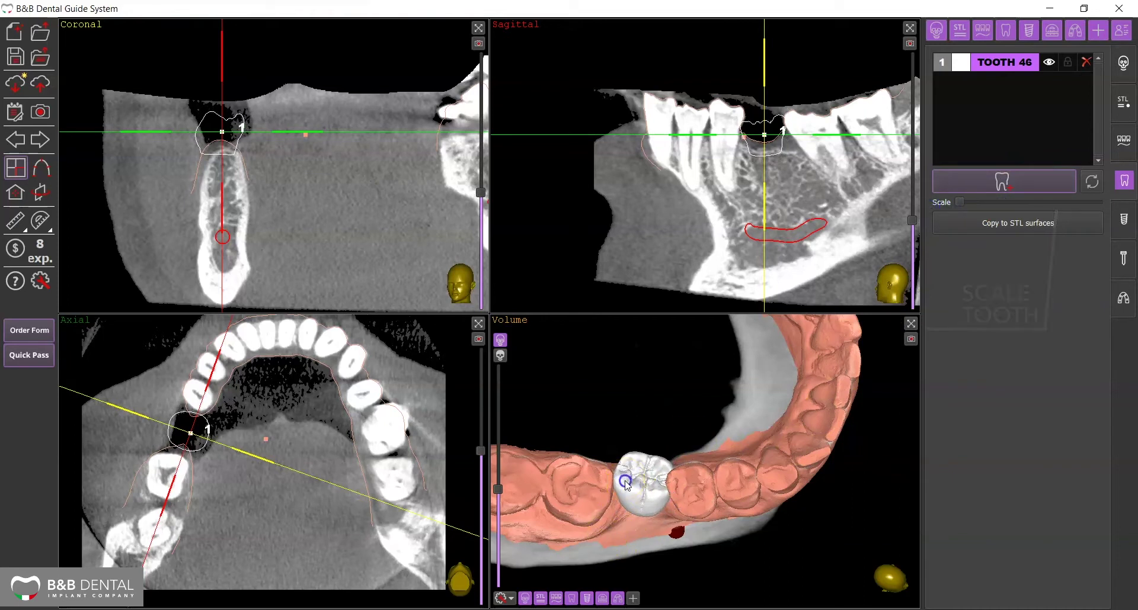
mouse_move(637, 478)
mouse_down()
mouse_move(634, 488)
mouse_move(668, 453)
mouse_move(679, 473)
mouse_move(642, 485)
mouse_up()
click(684, 477)
drag(753, 409, 533, 456)
drag(184, 431, 185, 432)
drag(708, 419, 762, 457)
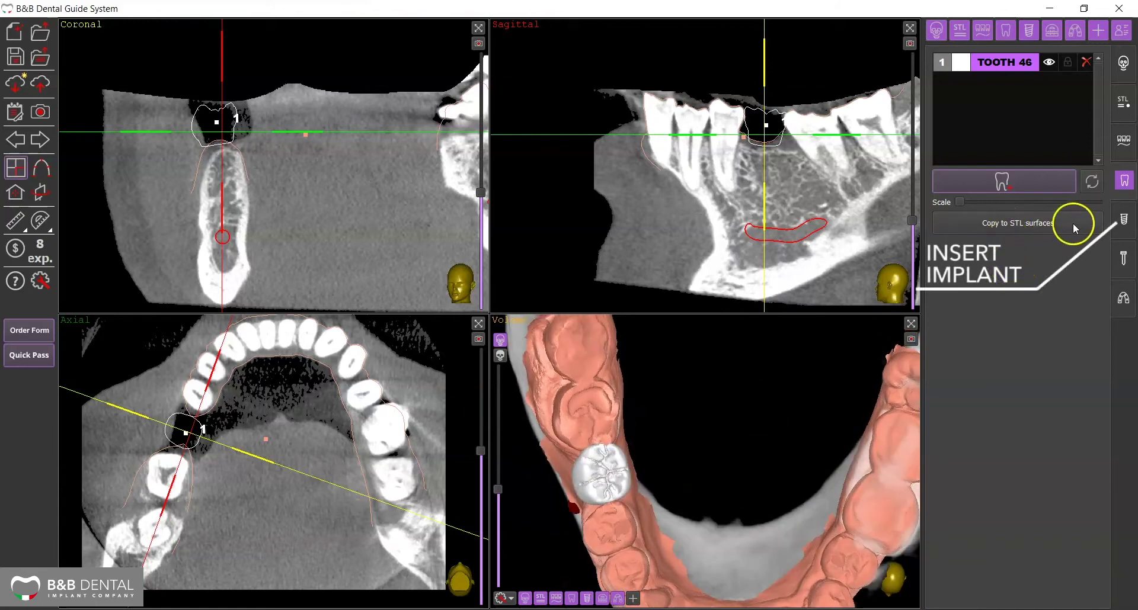
Switch to implant planning and tilt the coronal axes along the ridge below tooth 46, with their crossing at the bone crest
click(1125, 220)
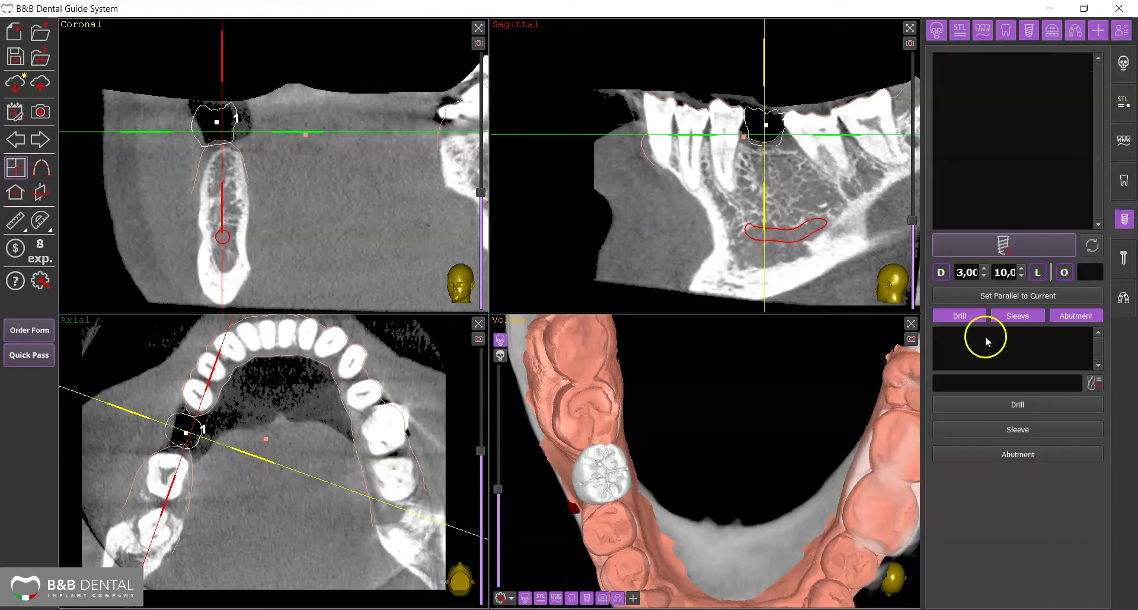
drag(628, 550, 680, 254)
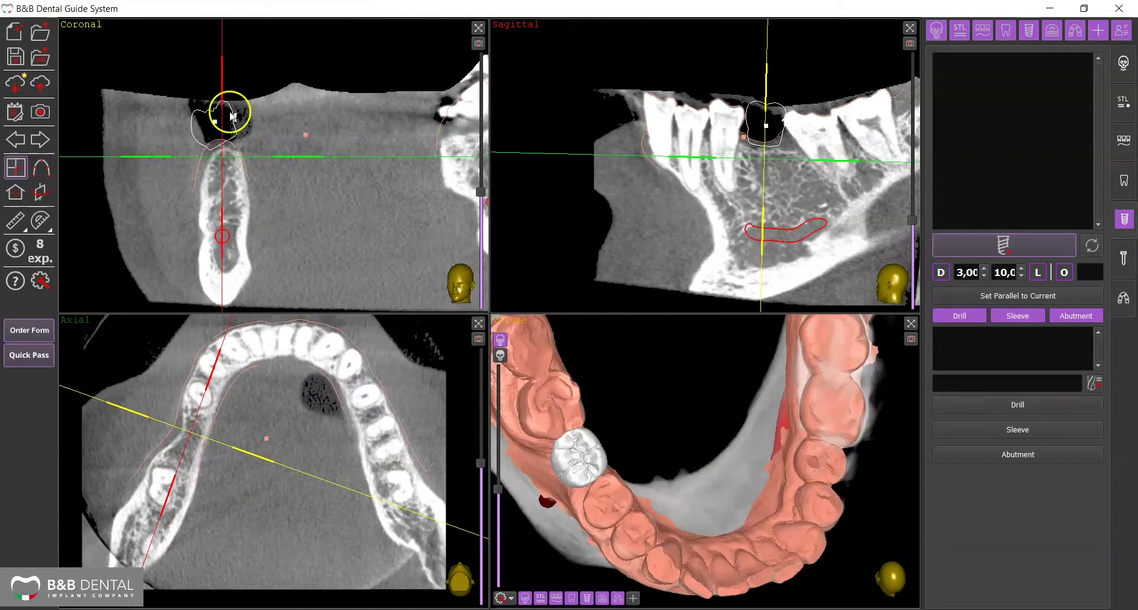
drag(221, 38, 205, 38)
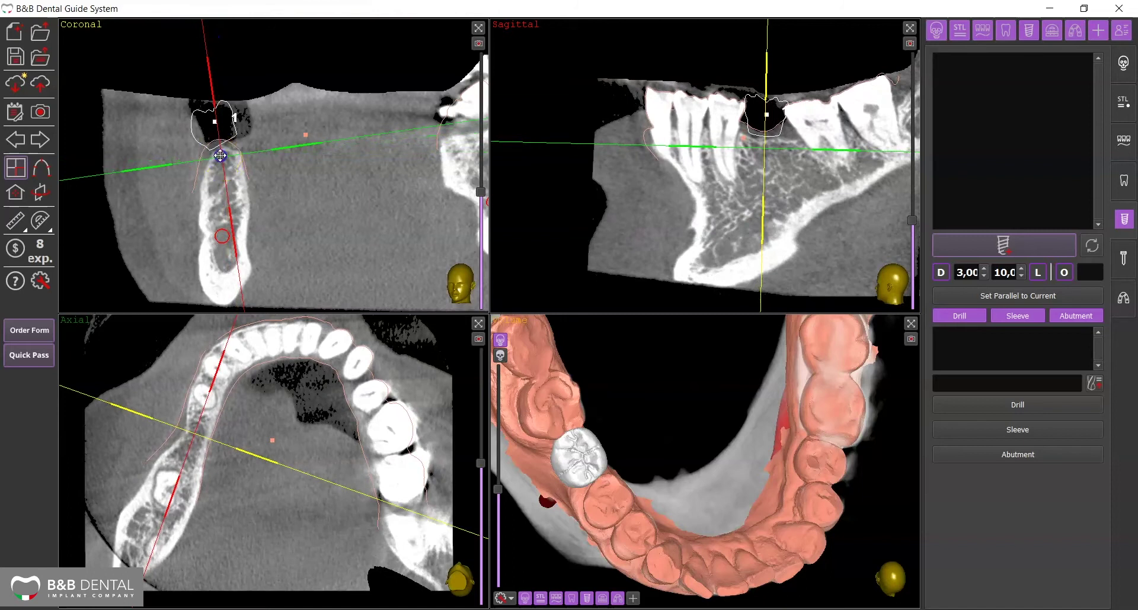
drag(219, 155, 219, 154)
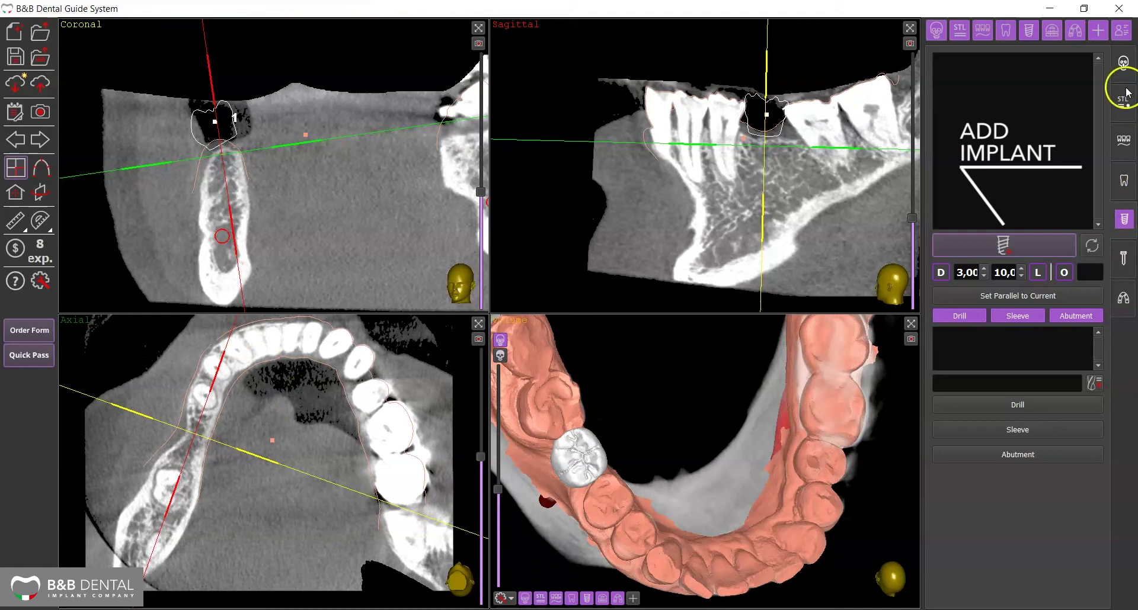
Start a new implant and choose the B&B 3P model 3p-4010, diameter 4 and length 10
click(983, 240)
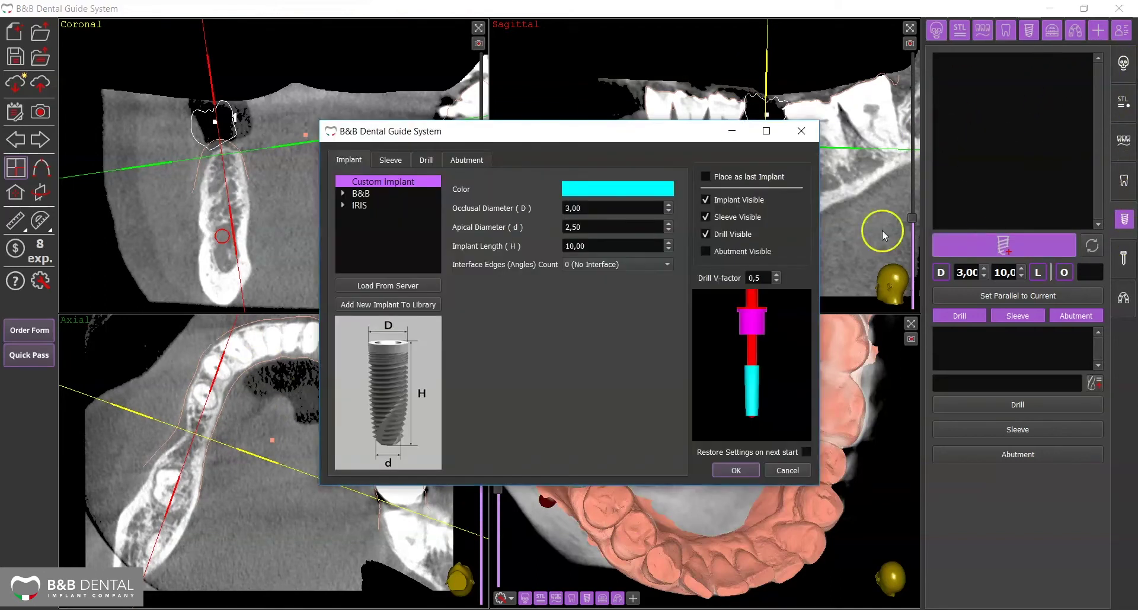
click(342, 194)
click(373, 206)
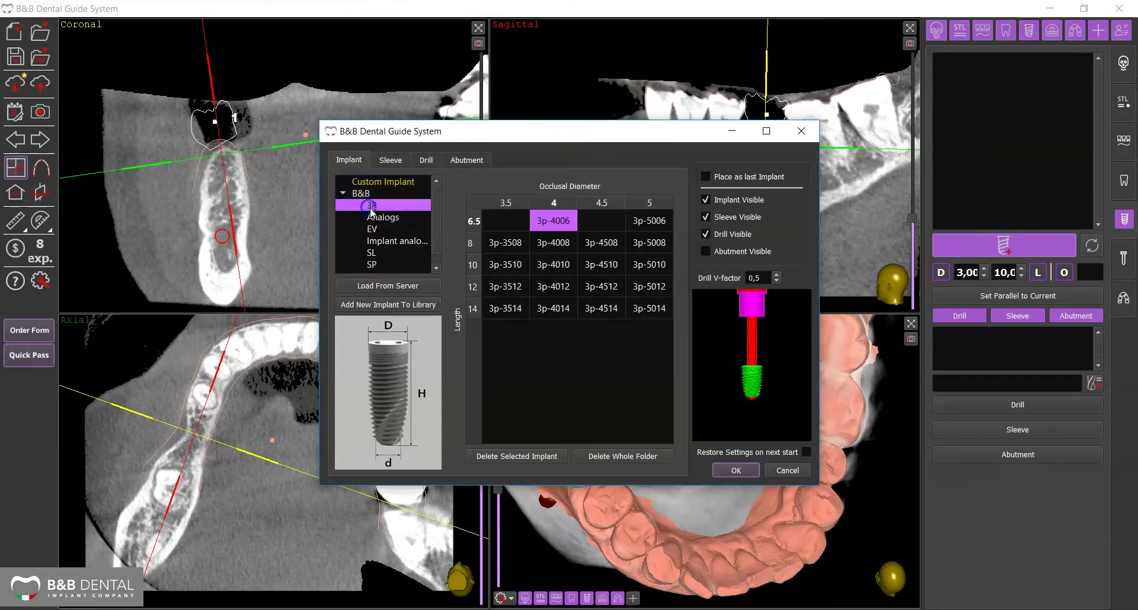
drag(817, 489, 939, 548)
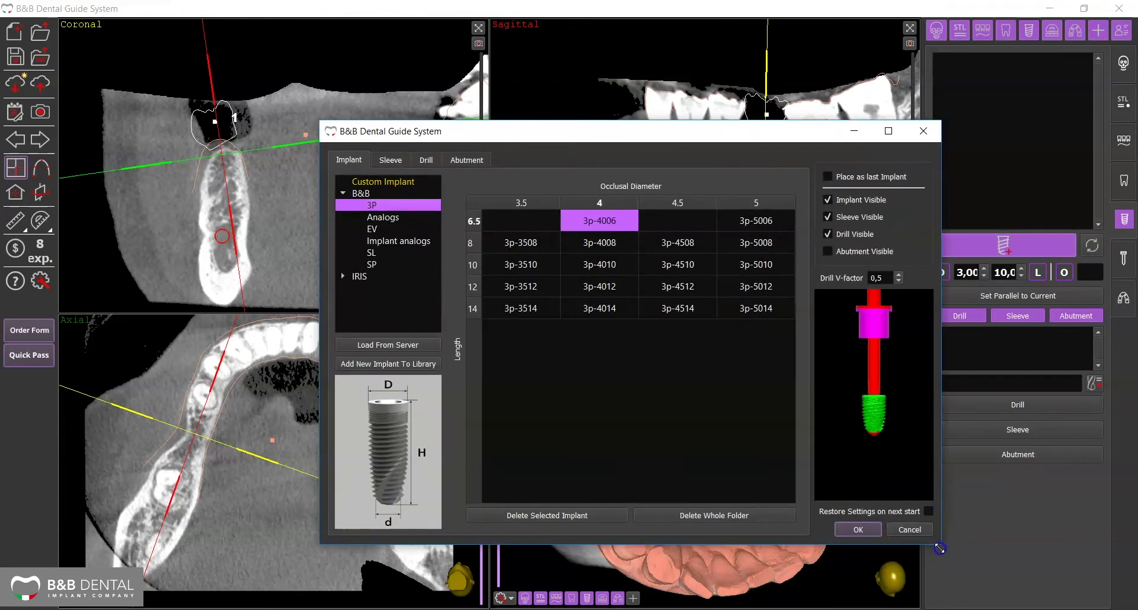
click(600, 268)
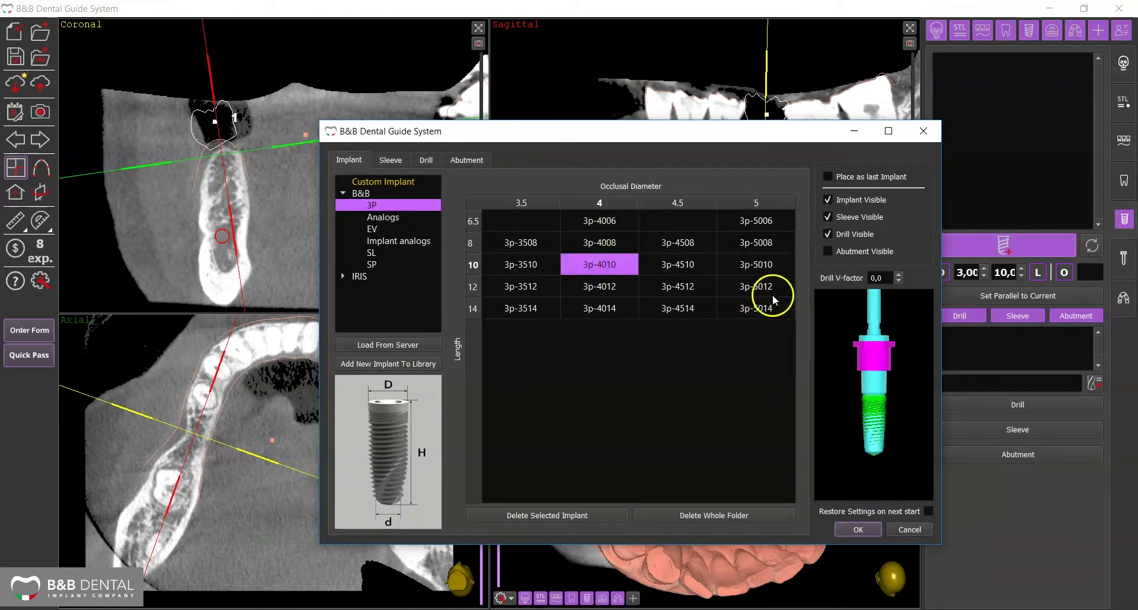
Hide the implant's drill and sleeve and place it at position 46
click(828, 234)
click(828, 218)
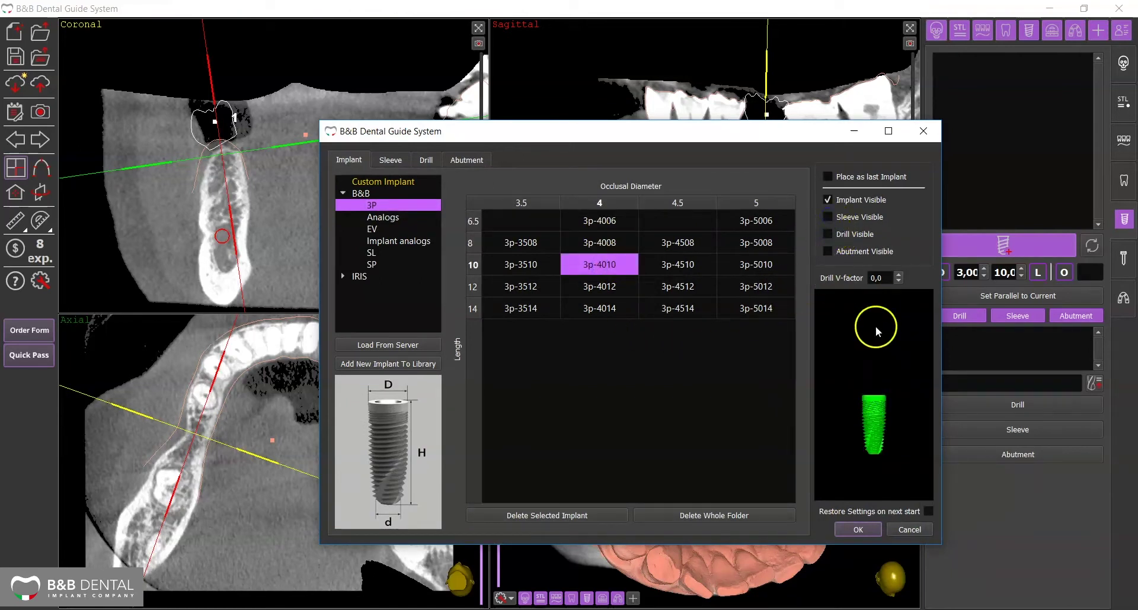
click(853, 529)
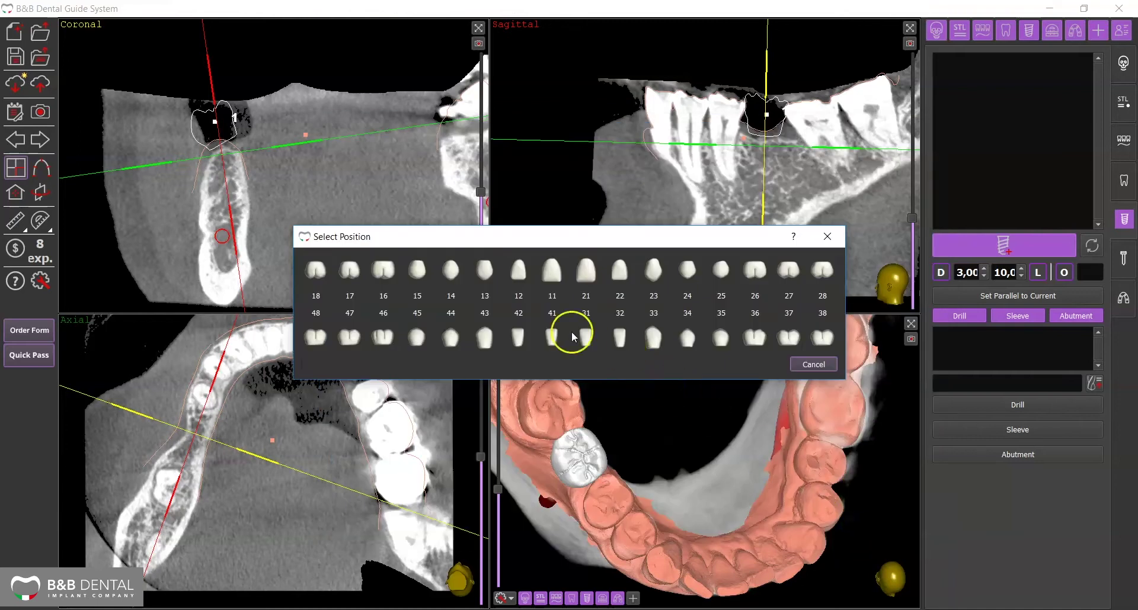
click(387, 336)
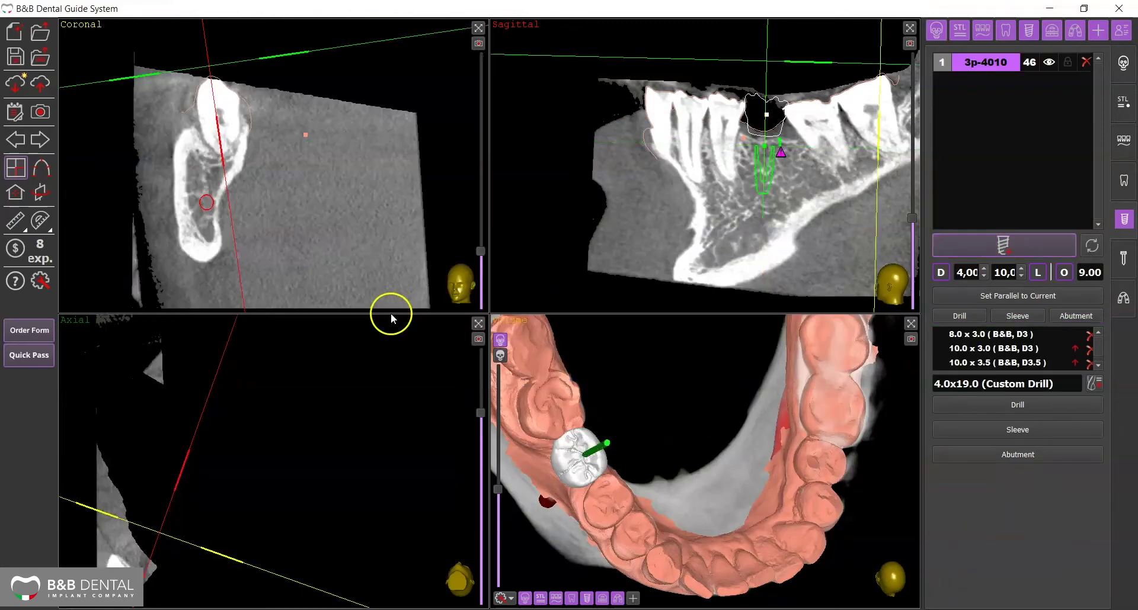
Centre the slices on the 3p-4010 implant and fine-tune its position at the bone crest in the coronal view
click(980, 62)
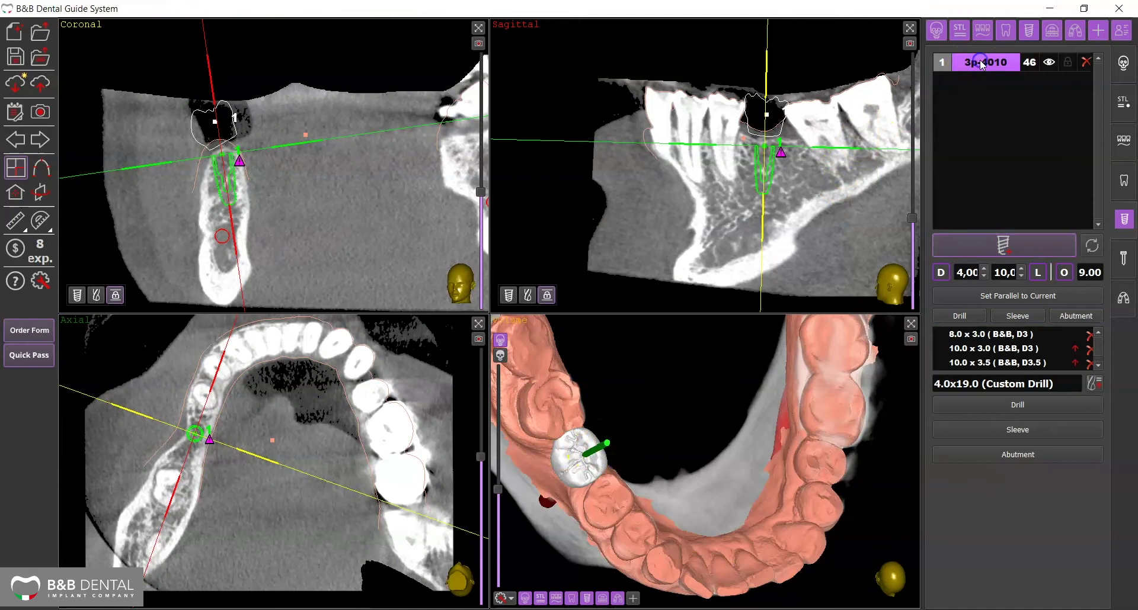
right_drag(275, 189, 306, 96)
right_drag(329, 211, 290, 90)
drag(290, 93, 329, 114)
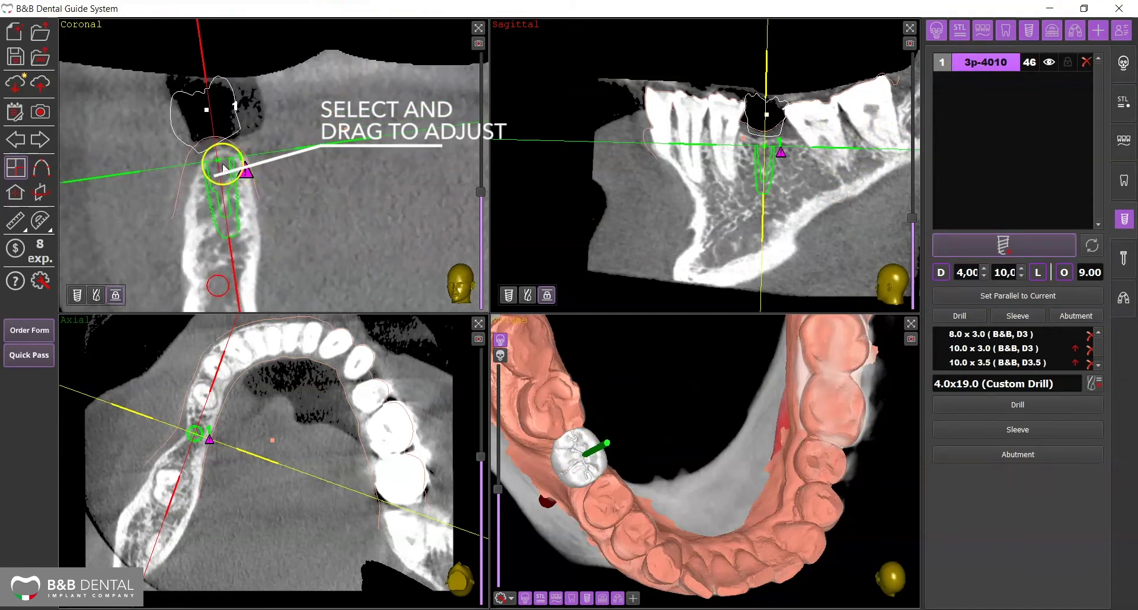
drag(219, 167, 222, 165)
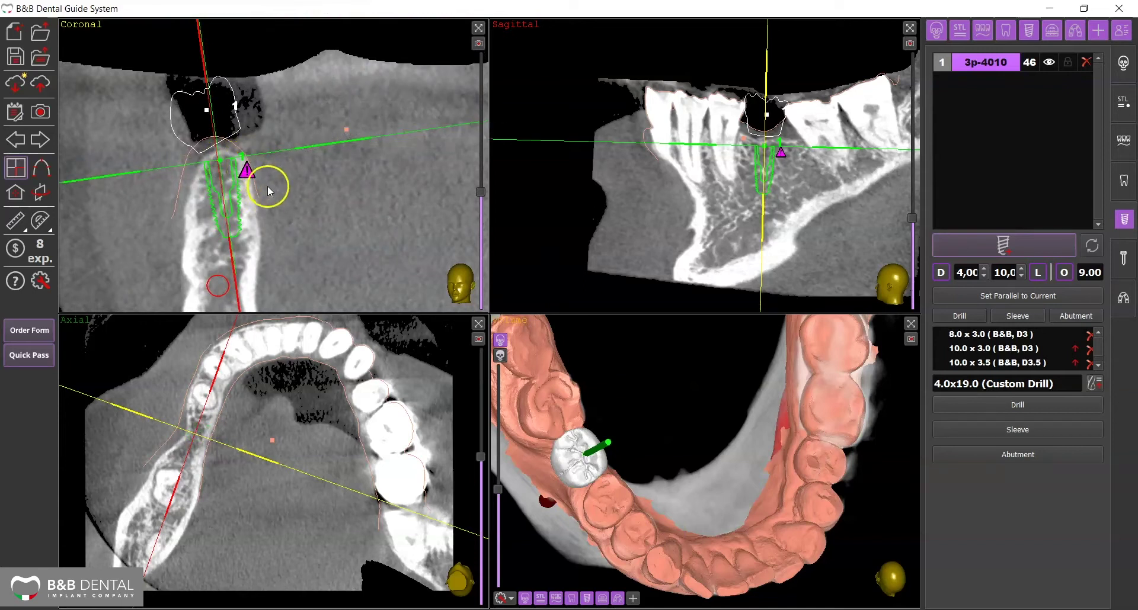
Try moving the implant deeper toward the nerve canal to test the collision warning, and bring it back up to the bone crest
drag(660, 414, 651, 320)
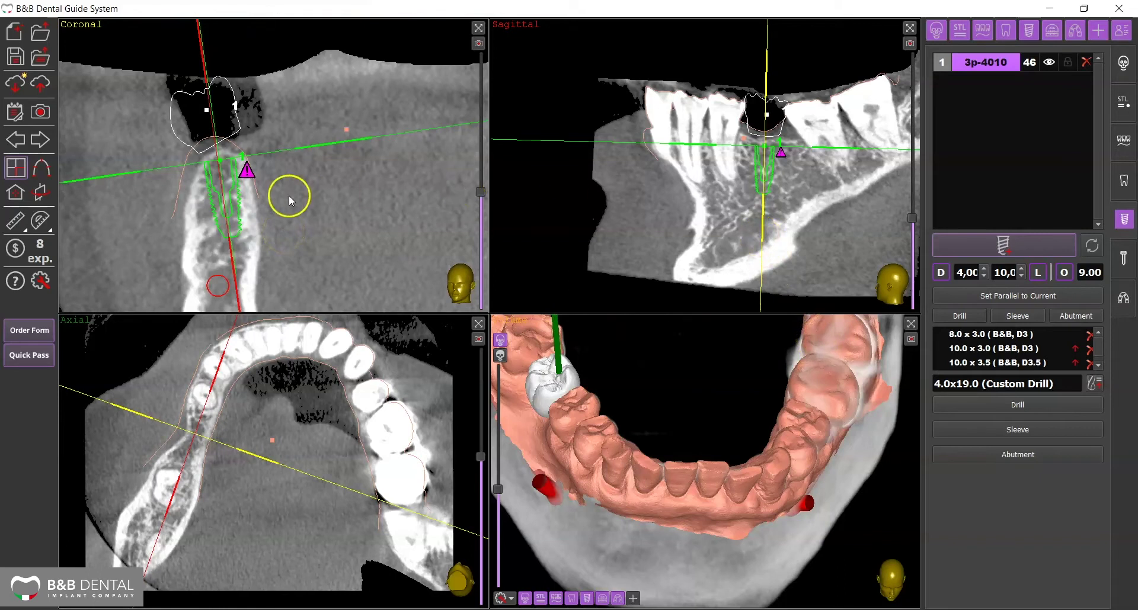
drag(320, 222, 318, 160)
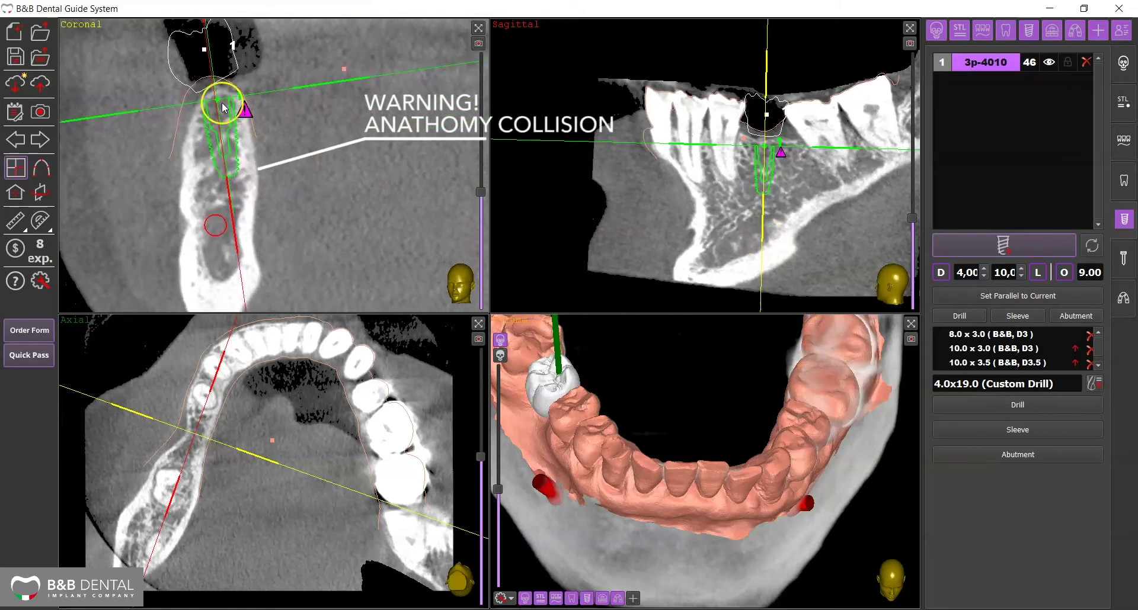
drag(223, 108, 211, 136)
right_drag(264, 134, 266, 123)
scroll(289, 149, up, 3)
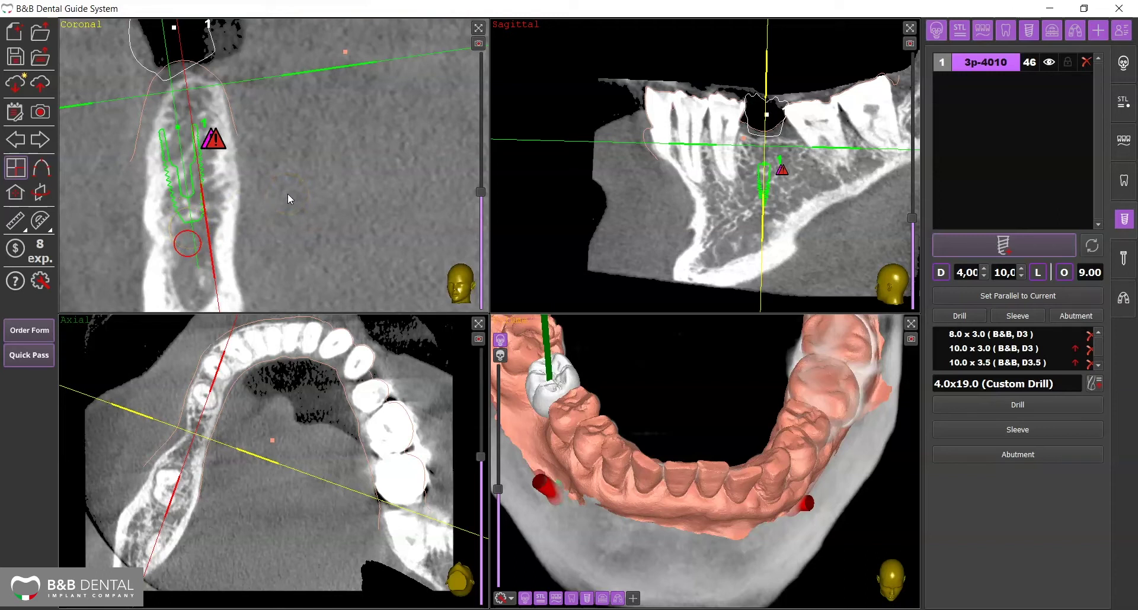
drag(178, 136, 191, 98)
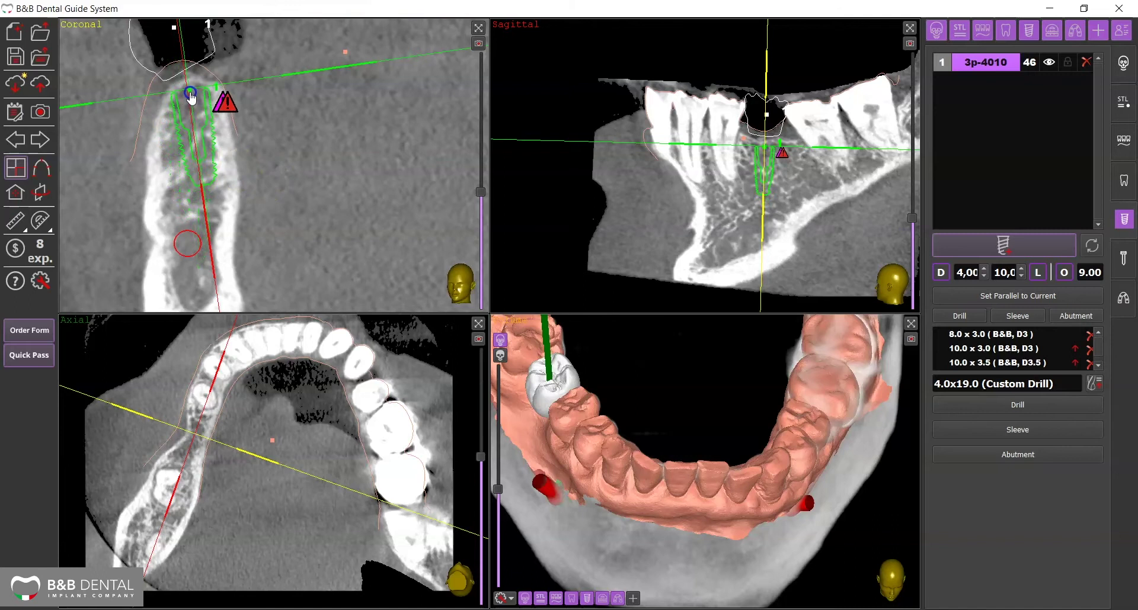
Reset the slice axes to their default orientation and inspect the implant close up in the coronal view
drag(386, 219, 315, 183)
click(16, 192)
right_drag(302, 236, 272, 91)
middle_drag(227, 154, 277, 161)
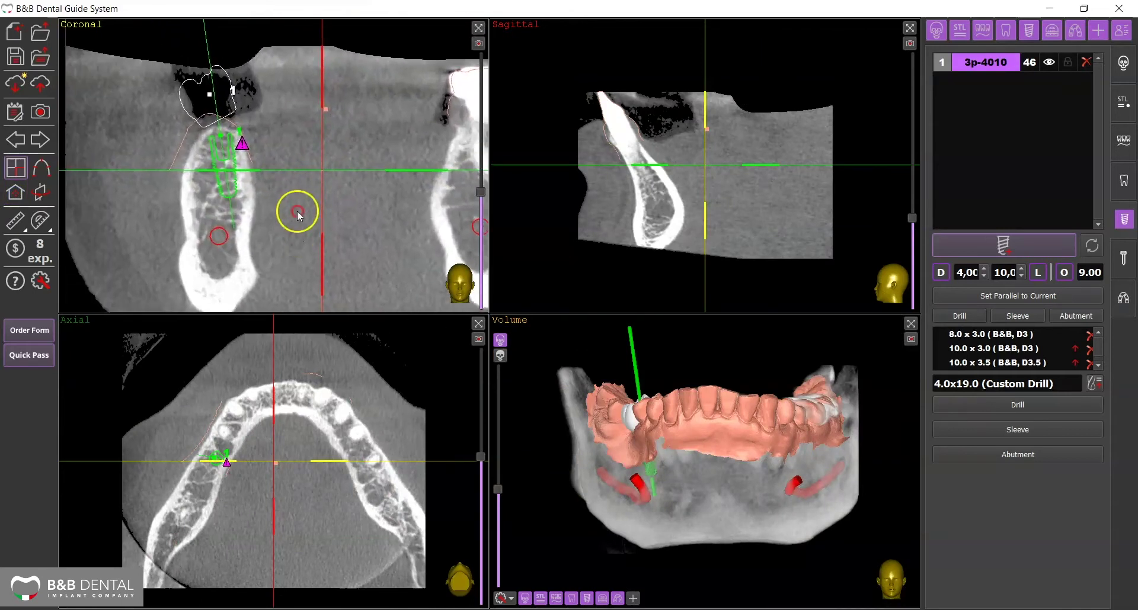
right_drag(297, 214, 327, 33)
middle_drag(273, 145, 322, 157)
click(263, 73)
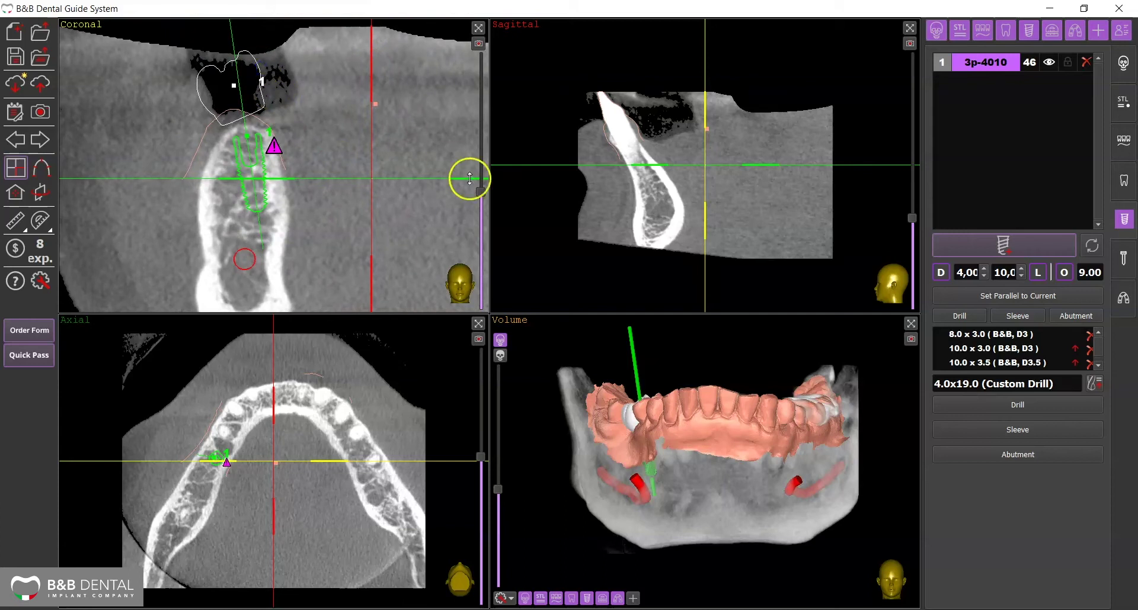
Hide the virtual tooth in the volume view and look at the implant axis from above
drag(700, 394, 696, 468)
right_drag(698, 462, 695, 252)
right_drag(737, 483, 676, 506)
drag(679, 509, 752, 437)
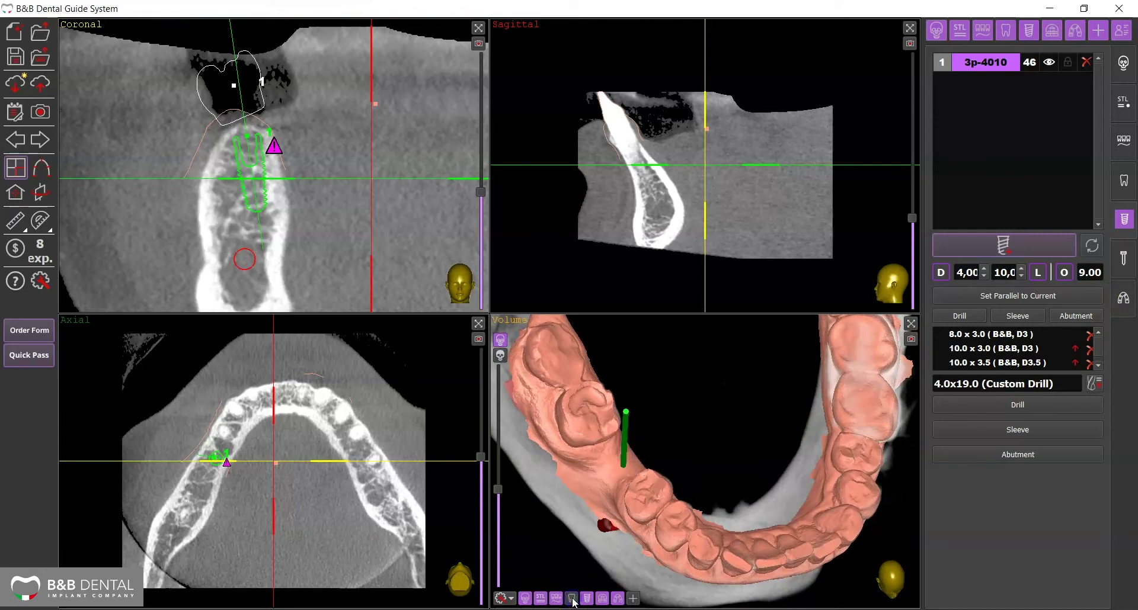
drag(689, 548, 711, 571)
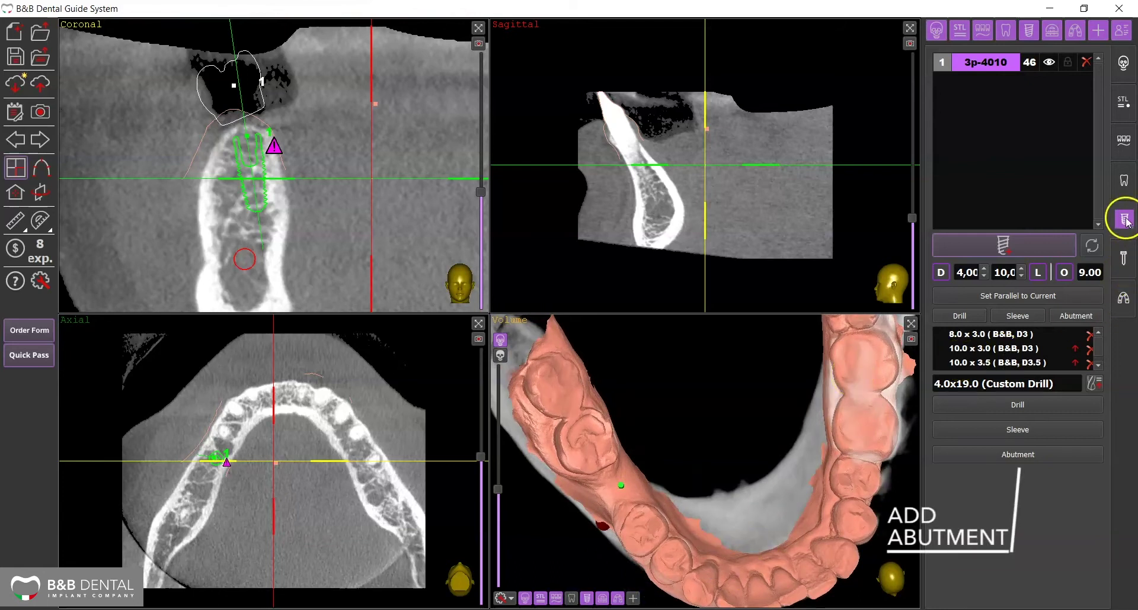
Start adding an abutment to the 3p-4010 implant and list the B&B Standard 3P EV Wide abutments
click(1016, 454)
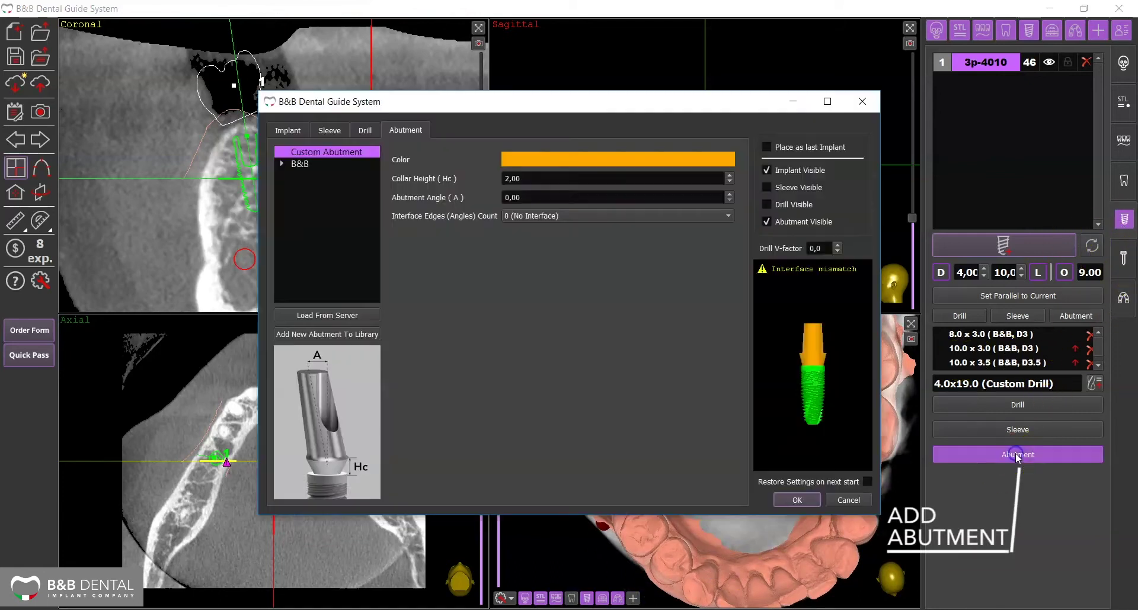
click(282, 164)
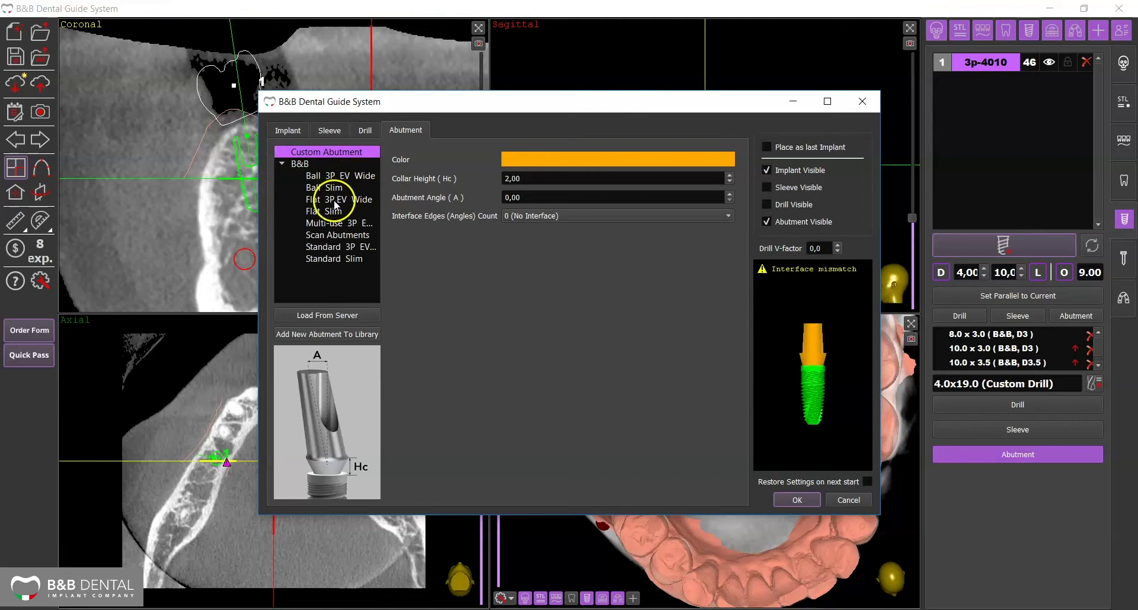
click(340, 248)
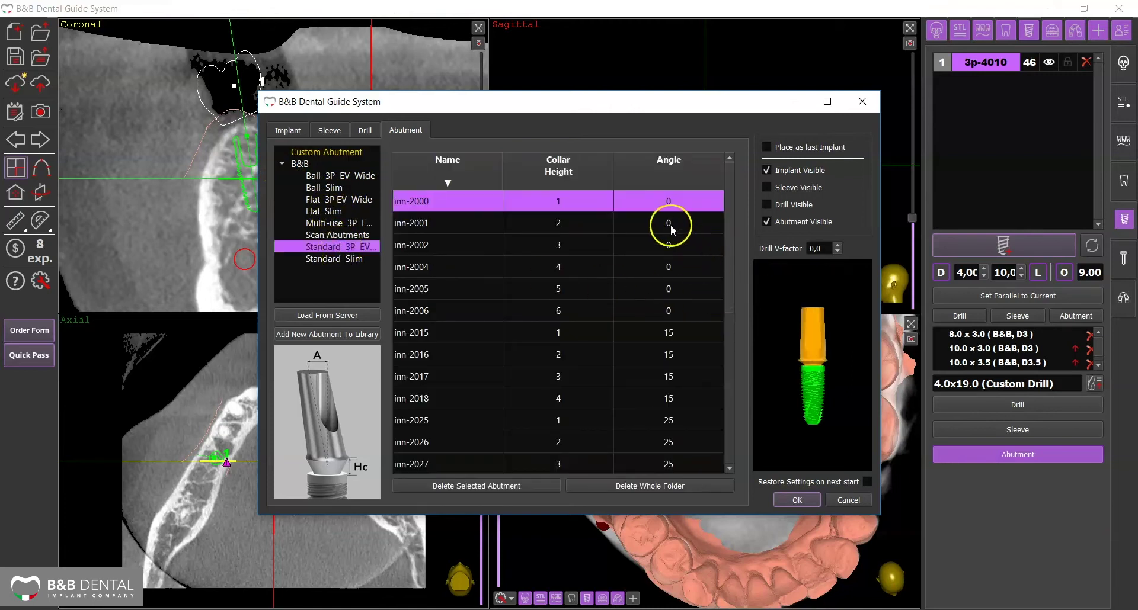
Preview the Standard 3P EV Wide abutments with different collar heights and angles on the implant
click(670, 229)
click(671, 248)
click(671, 291)
click(670, 312)
click(671, 337)
click(670, 356)
click(669, 375)
scroll(670, 262, down, 4)
scroll(658, 278, up, 3)
scroll(643, 296, down, 2)
click(670, 243)
scroll(646, 317, up, 3)
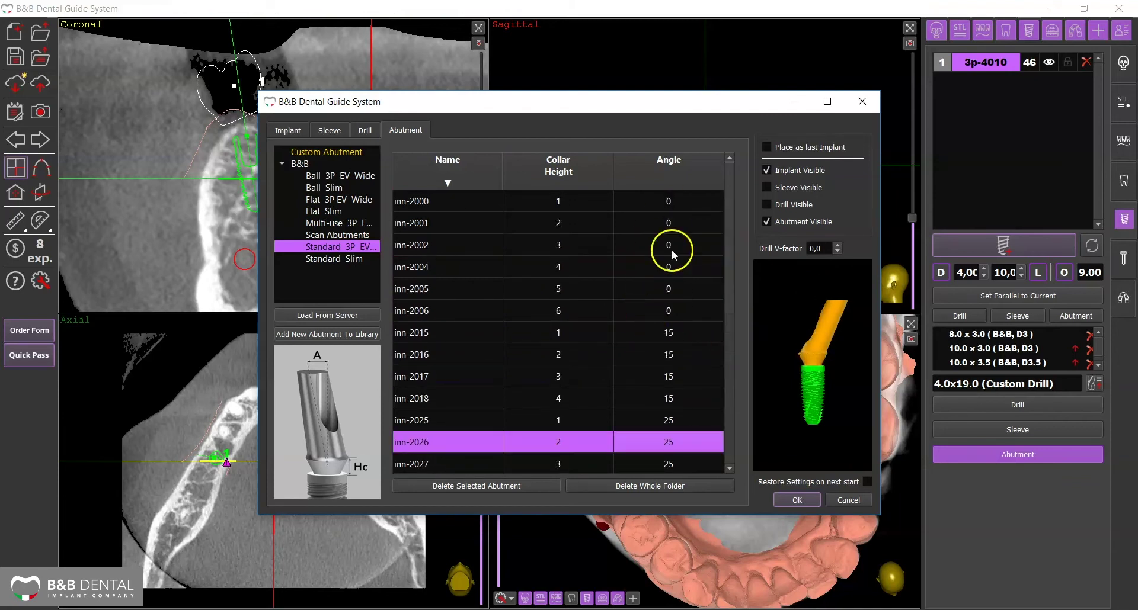
Add the inn-2000 abutment with collar height 1 and angle 0, and view it in the coronal slice and from the side
click(671, 207)
click(797, 499)
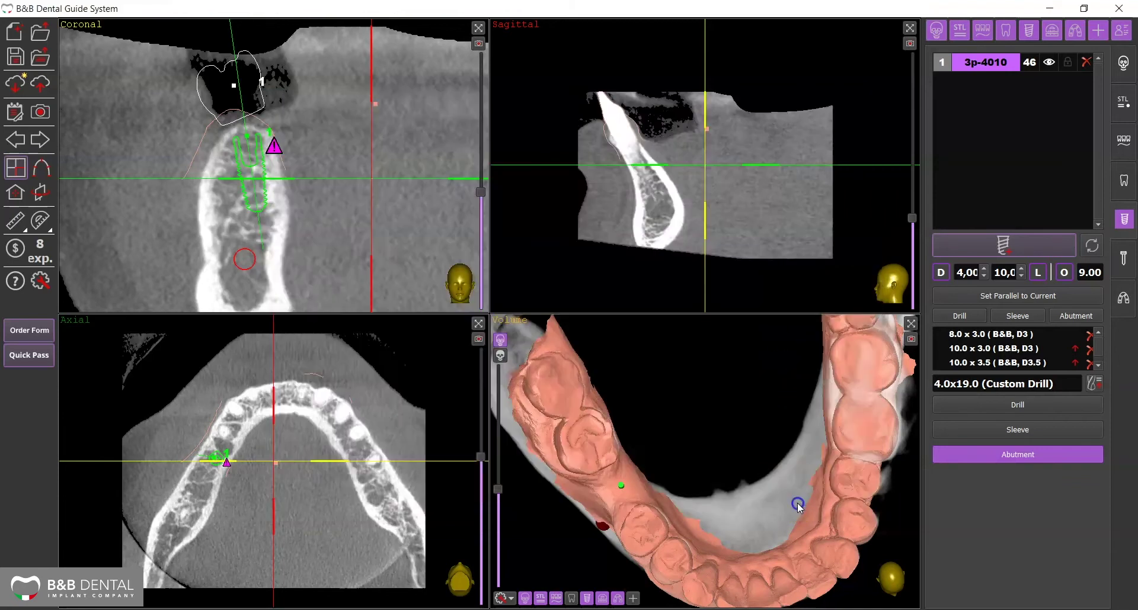
right_drag(272, 132, 277, 25)
middle_drag(328, 109, 328, 121)
drag(656, 513, 788, 468)
click(992, 215)
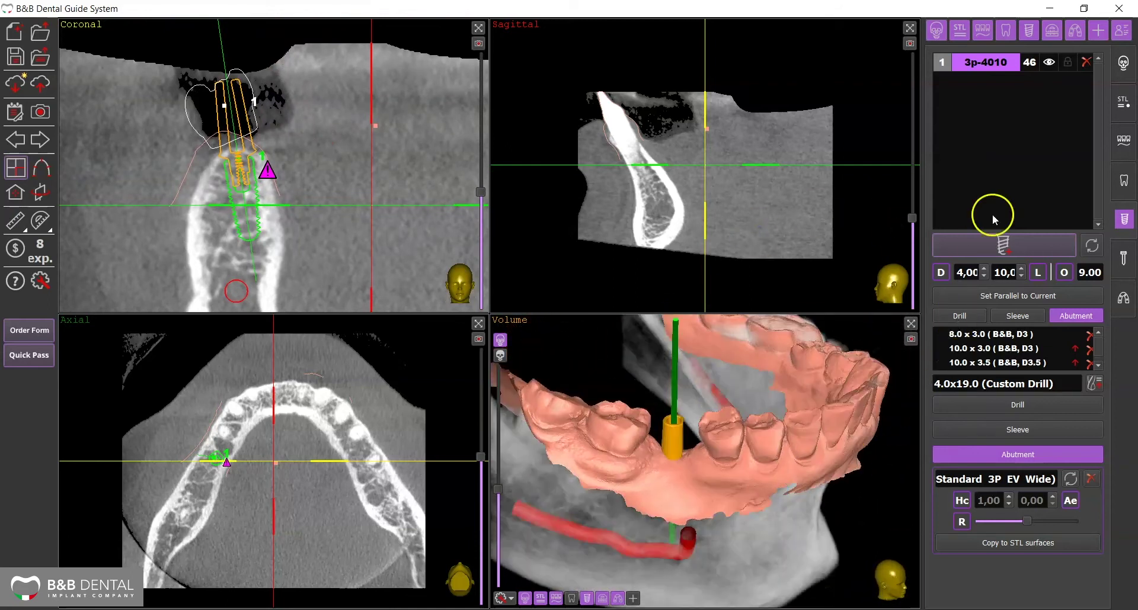
Show the virtual tooth in the volume view to check the abutment against it, and hide the tooth again
click(573, 602)
drag(745, 455, 723, 287)
click(572, 601)
drag(822, 379, 676, 505)
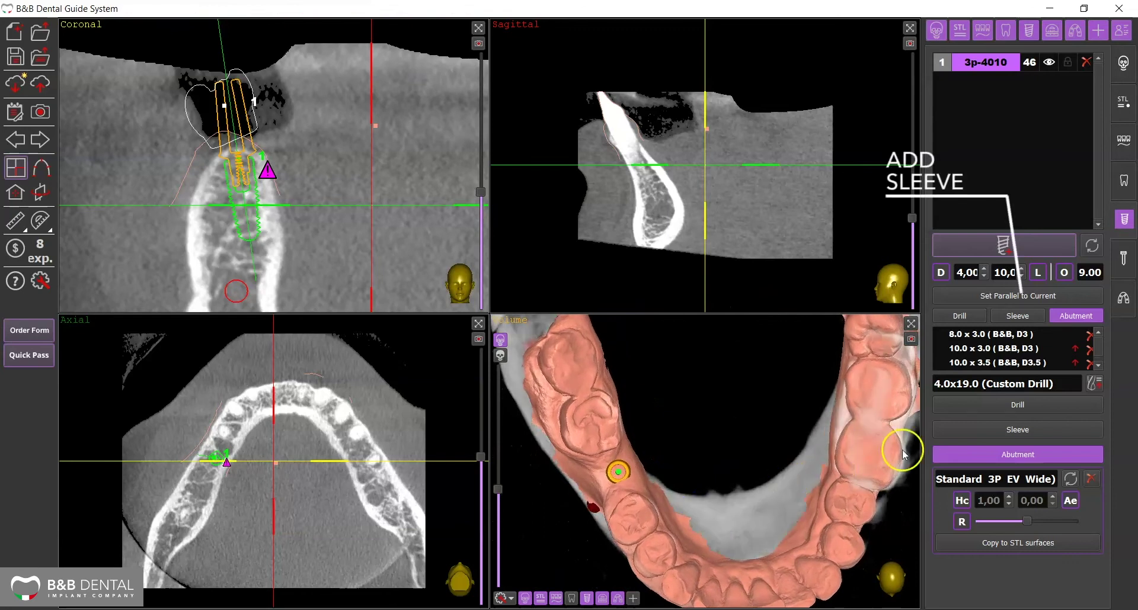
Show the guide sleeve on the implant and inspect its fit against the gum and adjacent teeth from several angles
click(1018, 312)
mouse_move(636, 493)
mouse_down()
mouse_move(633, 382)
mouse_move(616, 492)
mouse_up()
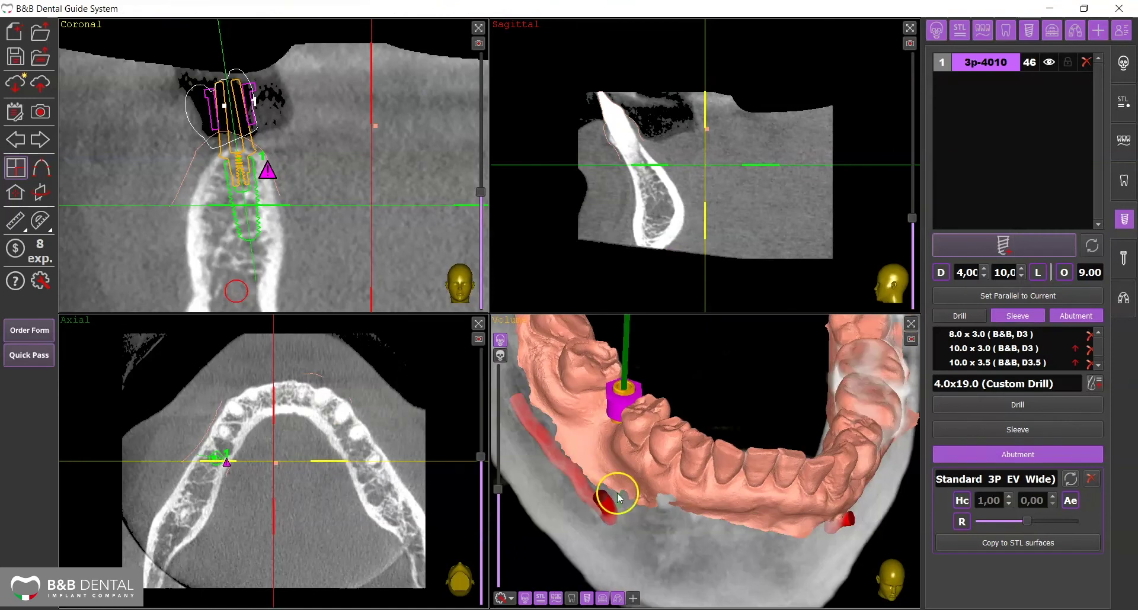
drag(661, 451, 744, 474)
right_drag(884, 486, 889, 261)
drag(734, 392, 716, 319)
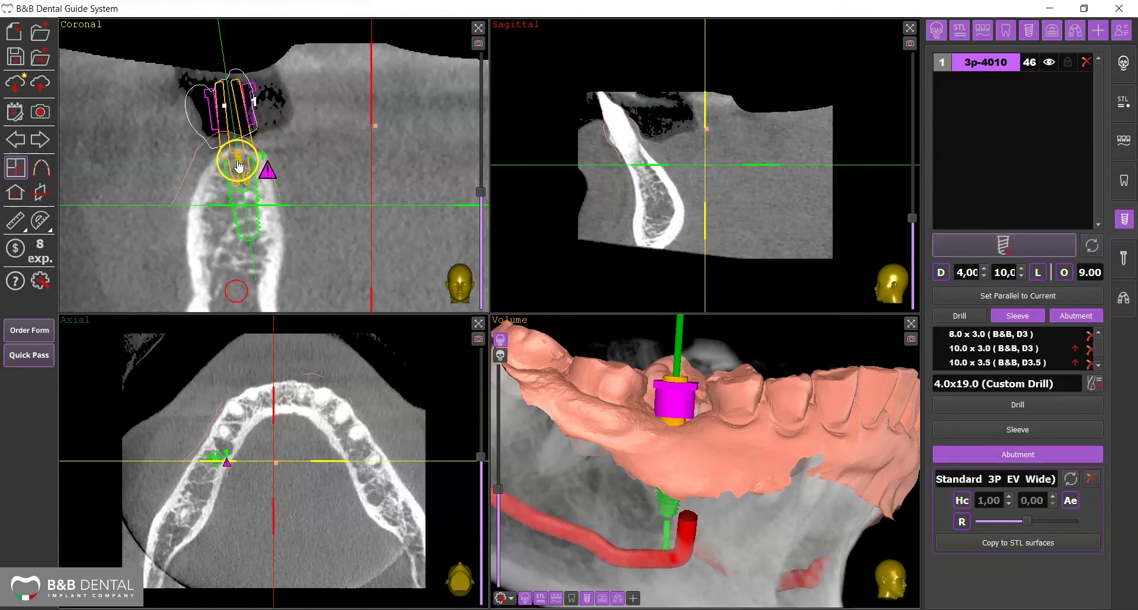
Try raising the implant slightly in the coronal view to test the sleeve's clearance, and lower it back to the bone crest
drag(237, 161, 237, 157)
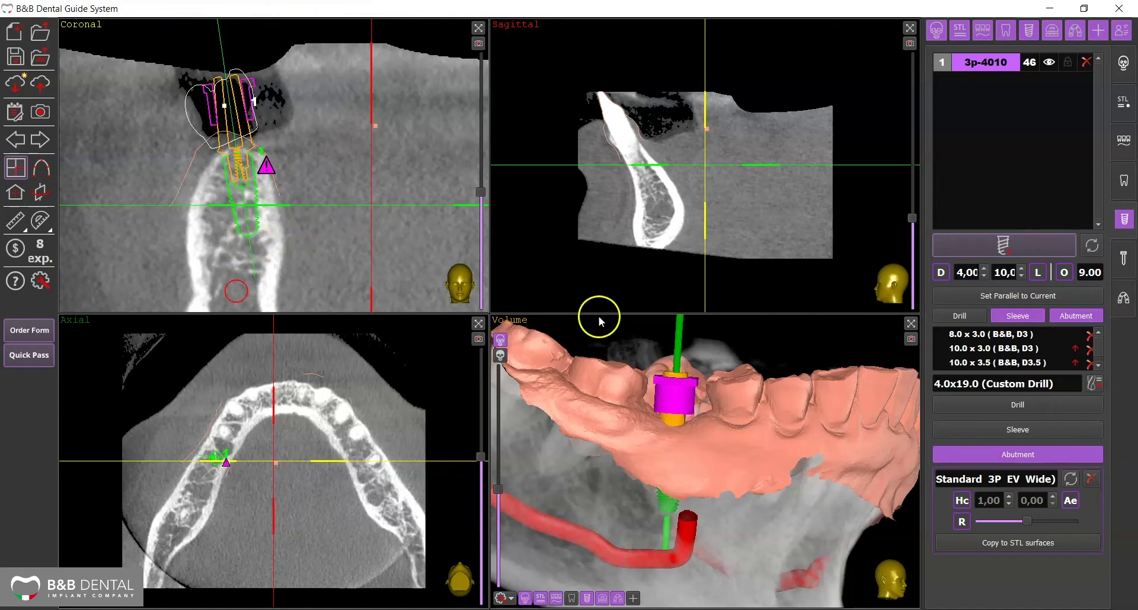
drag(774, 391, 865, 408)
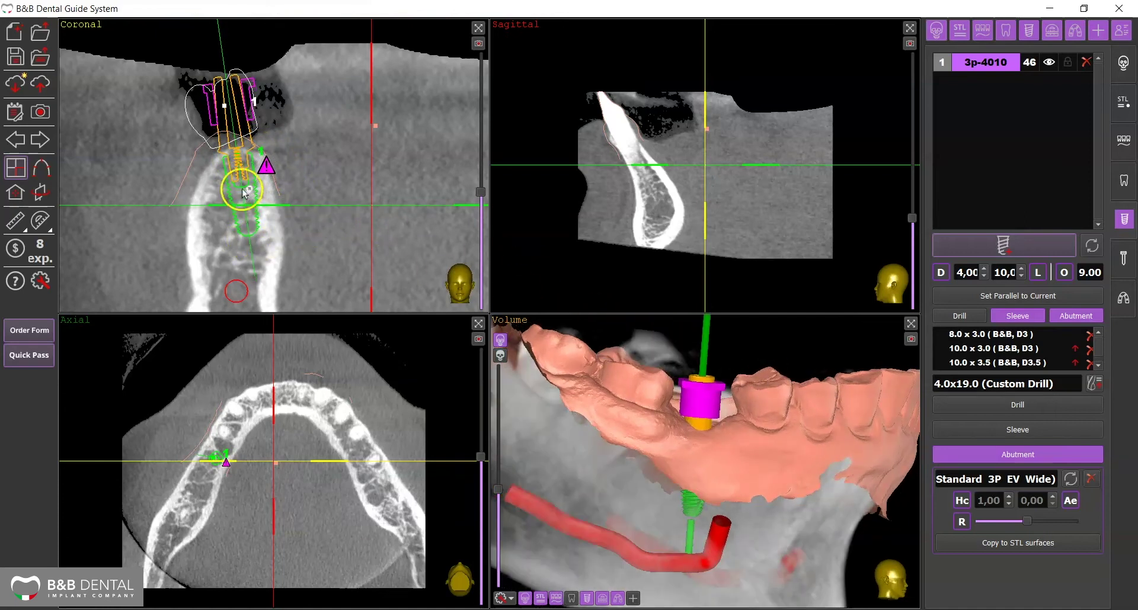
drag(231, 168, 238, 159)
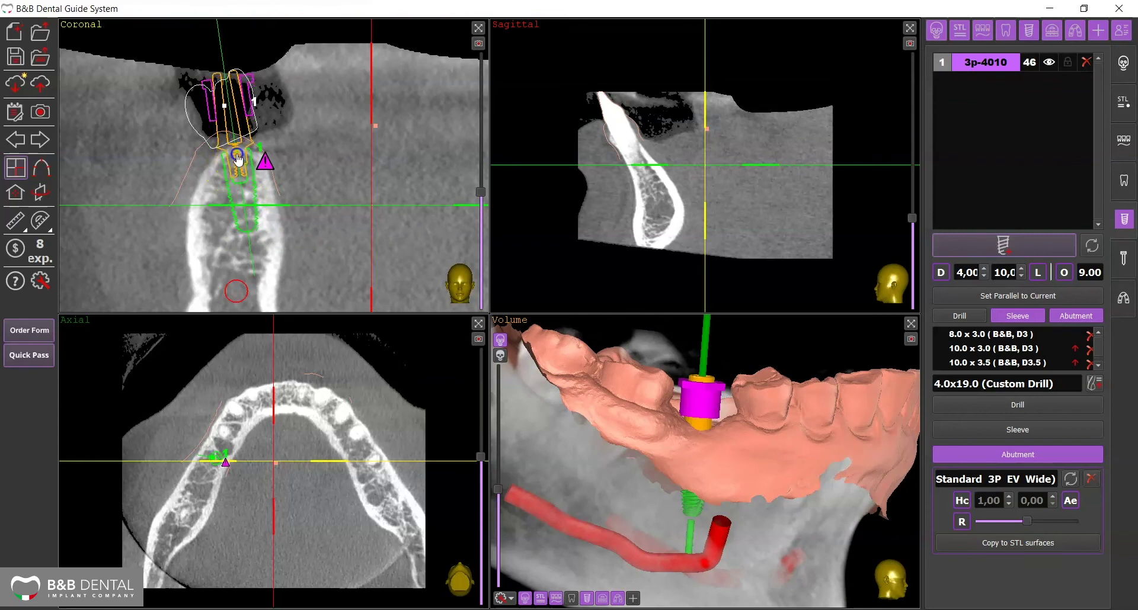
drag(851, 383, 698, 339)
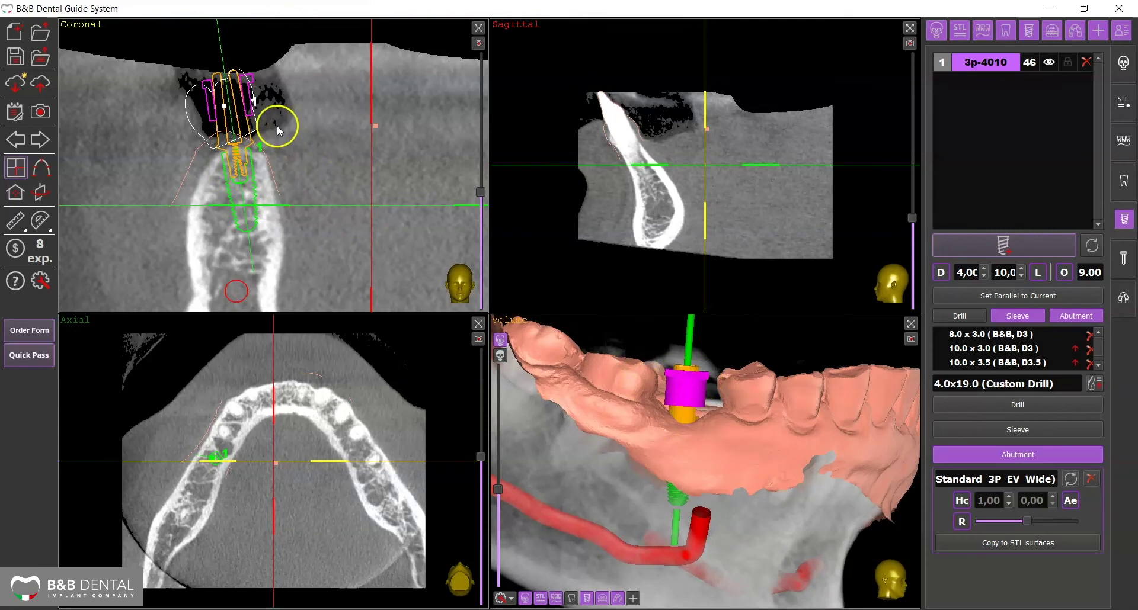
drag(239, 159, 240, 168)
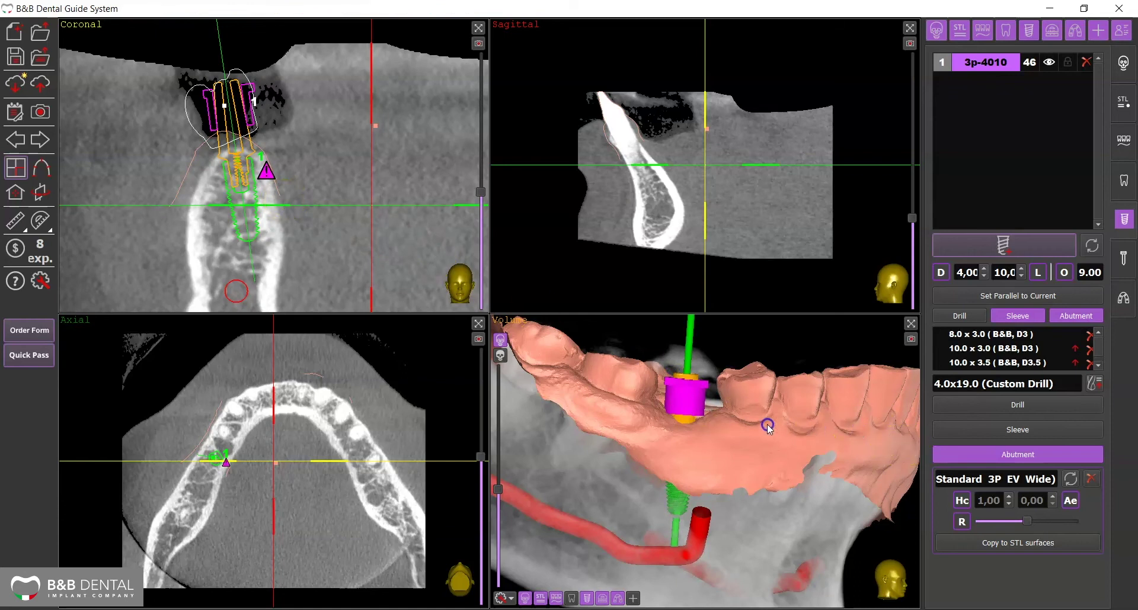
Centre the slices on the implant and rotate its sleeve slightly about the implant axis, viewed from above
drag(795, 403, 665, 517)
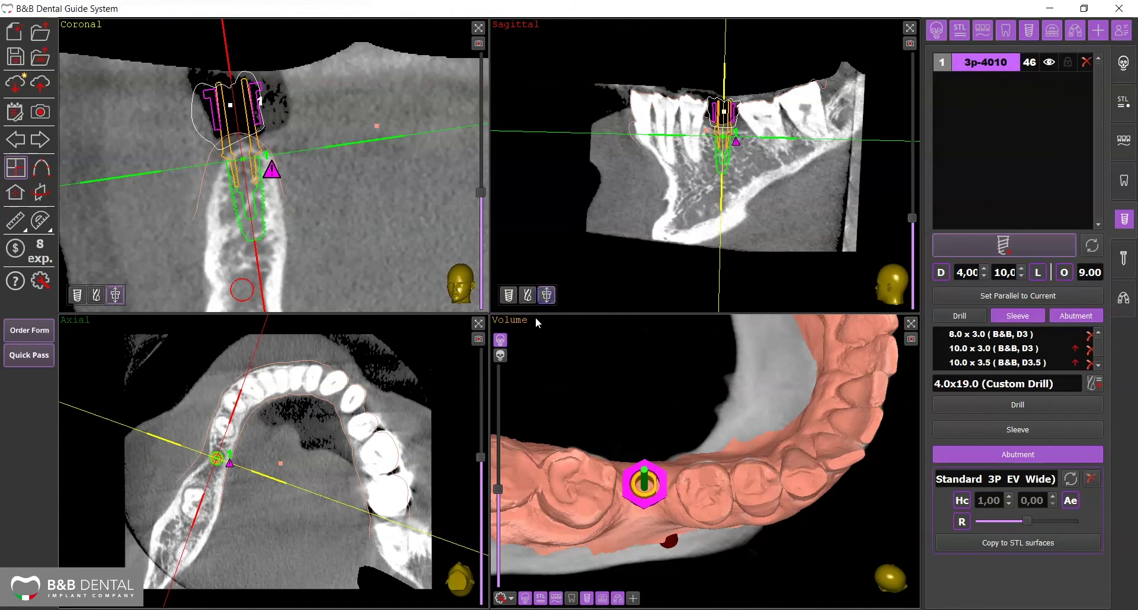
click(527, 296)
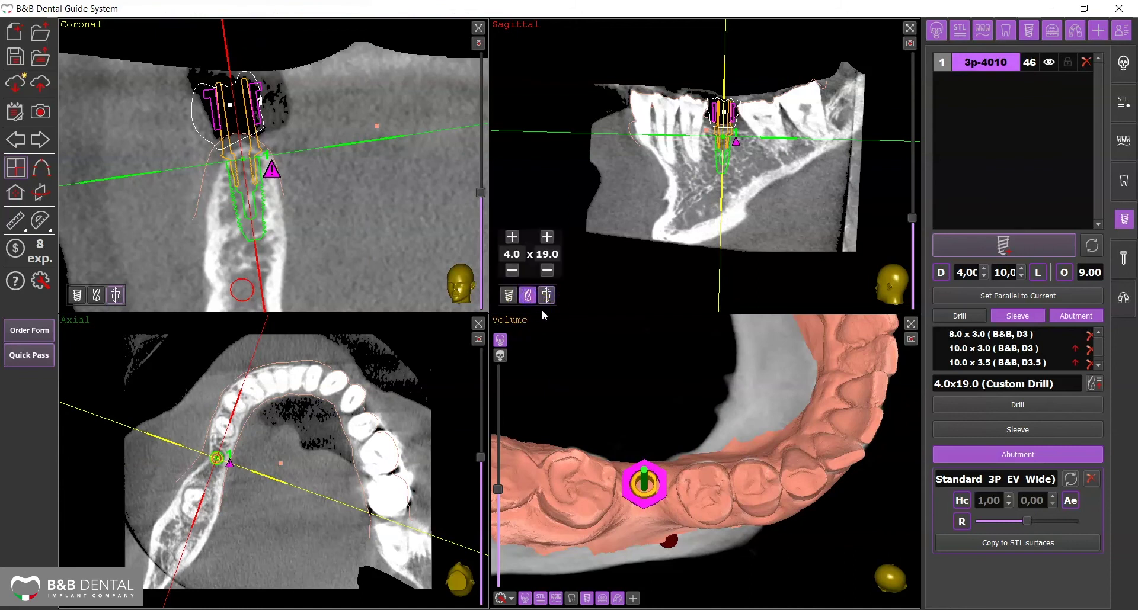
click(508, 295)
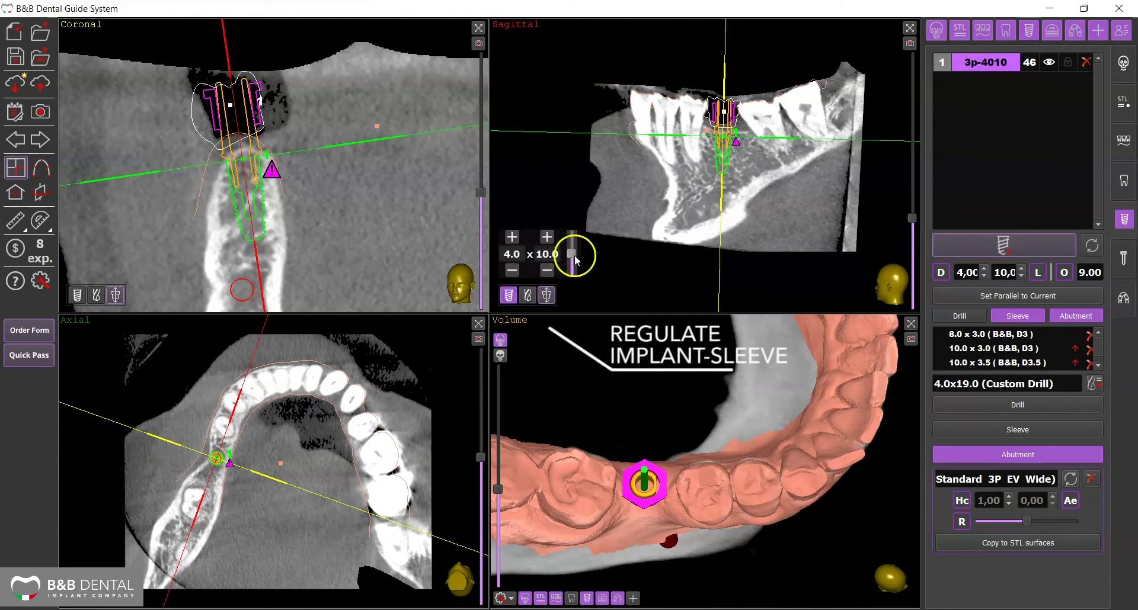
mouse_move(575, 256)
mouse_down()
mouse_move(576, 275)
mouse_move(570, 253)
mouse_move(571, 266)
mouse_up()
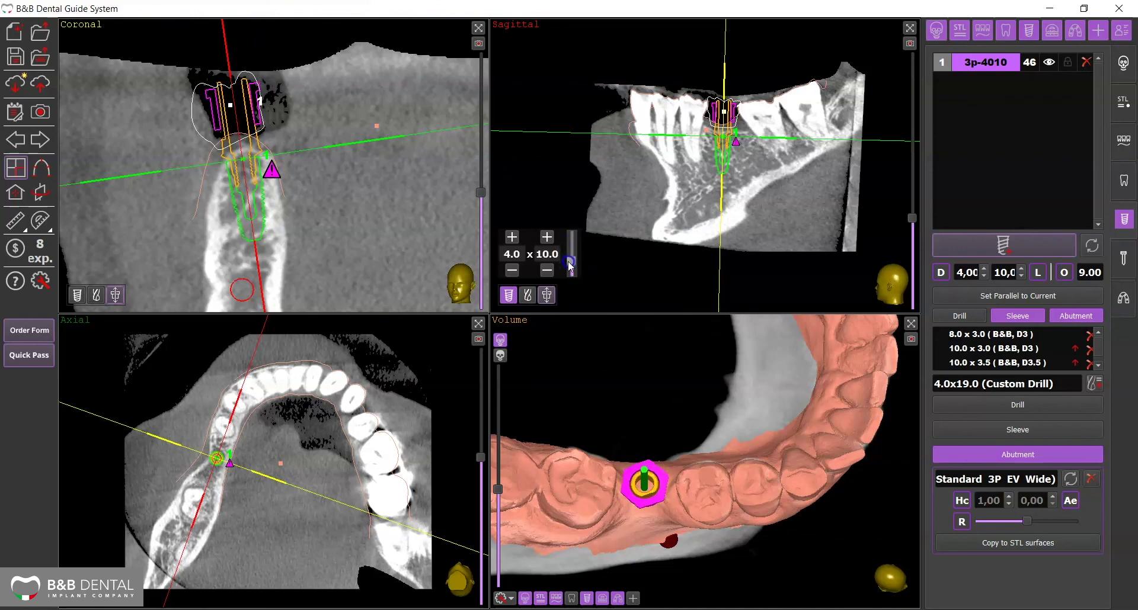